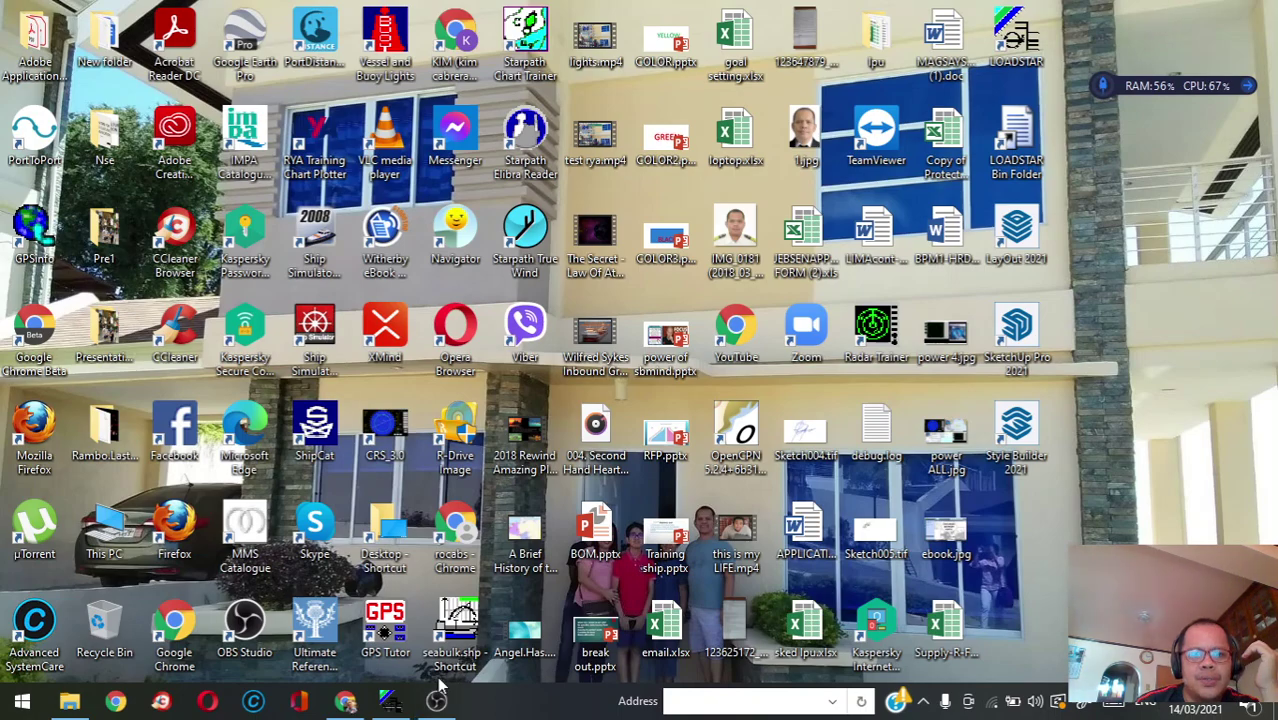
Step: Switch to LOADSTAR and move the Vessel Profile window down over the lower half of the Bay View window
click(398, 706)
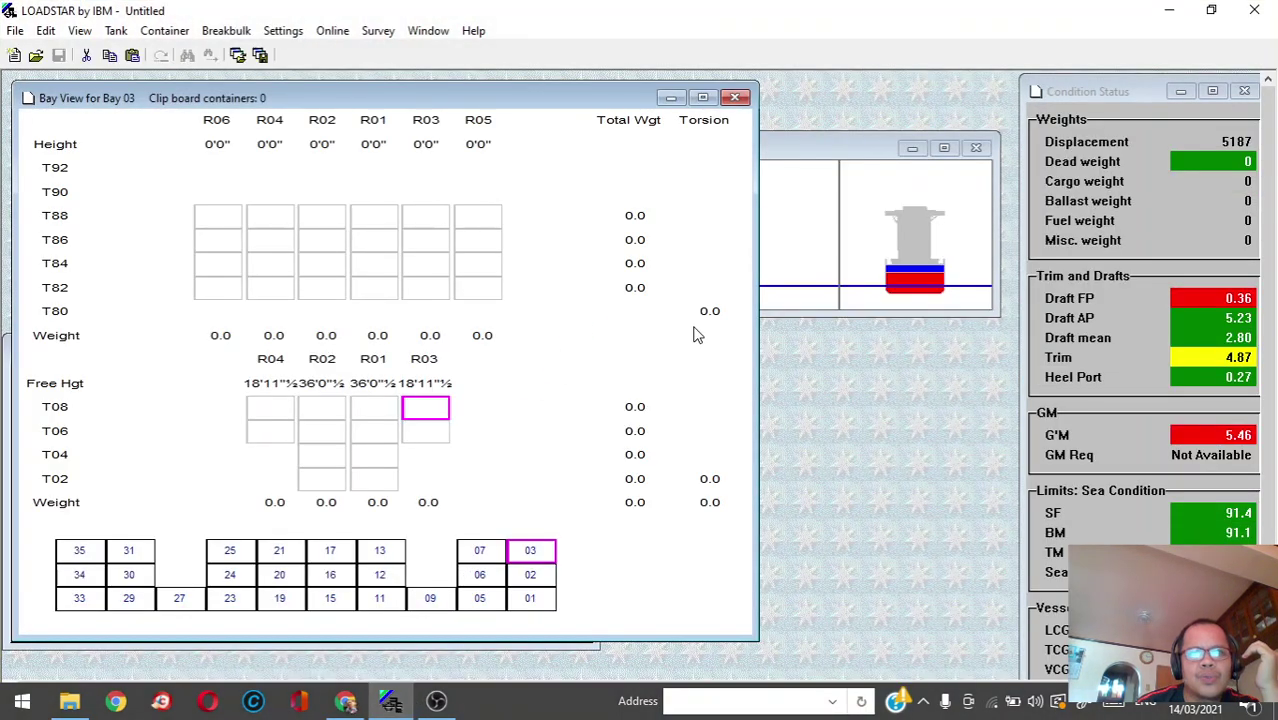
click(843, 148)
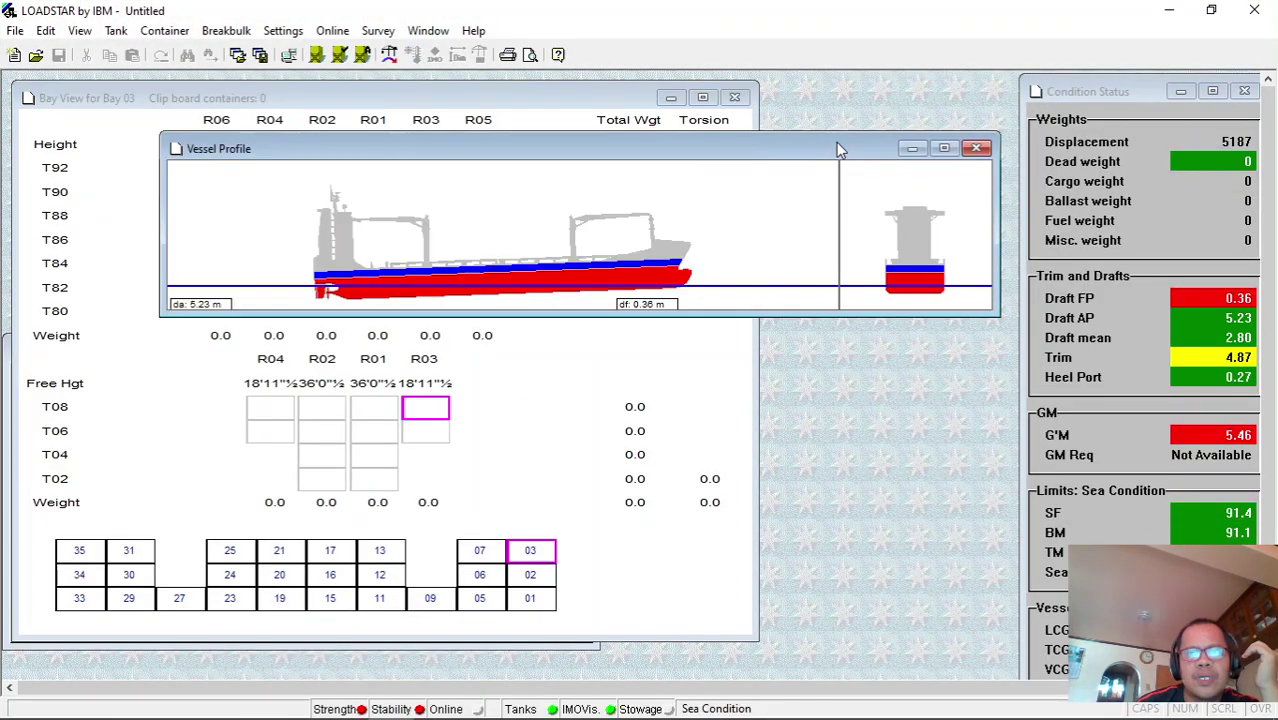
drag(685, 152, 689, 347)
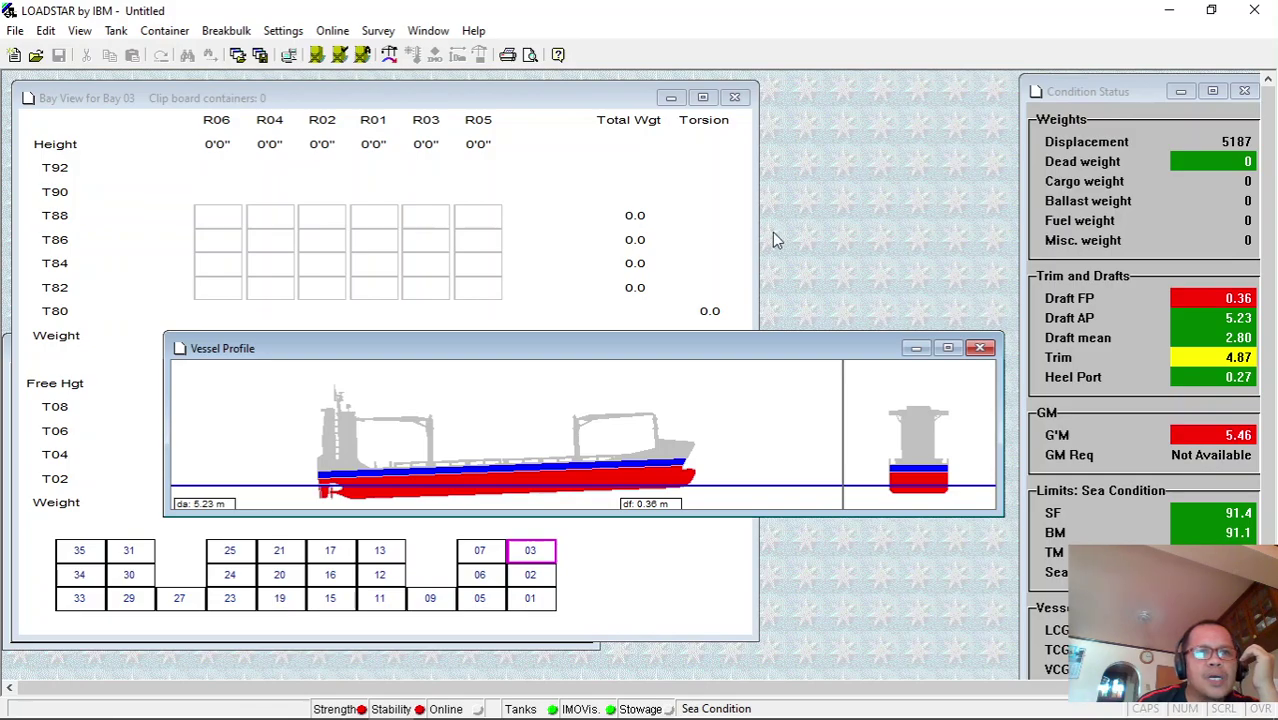
drag(695, 355, 655, 469)
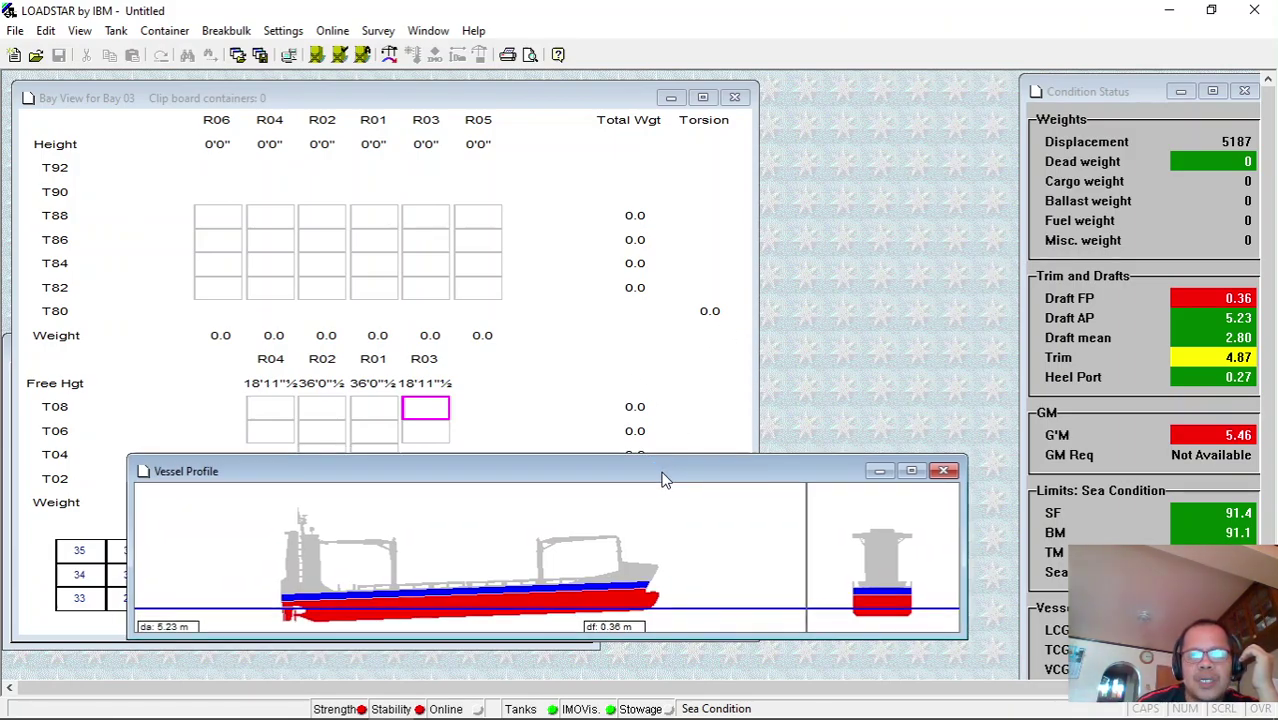
drag(665, 476, 685, 418)
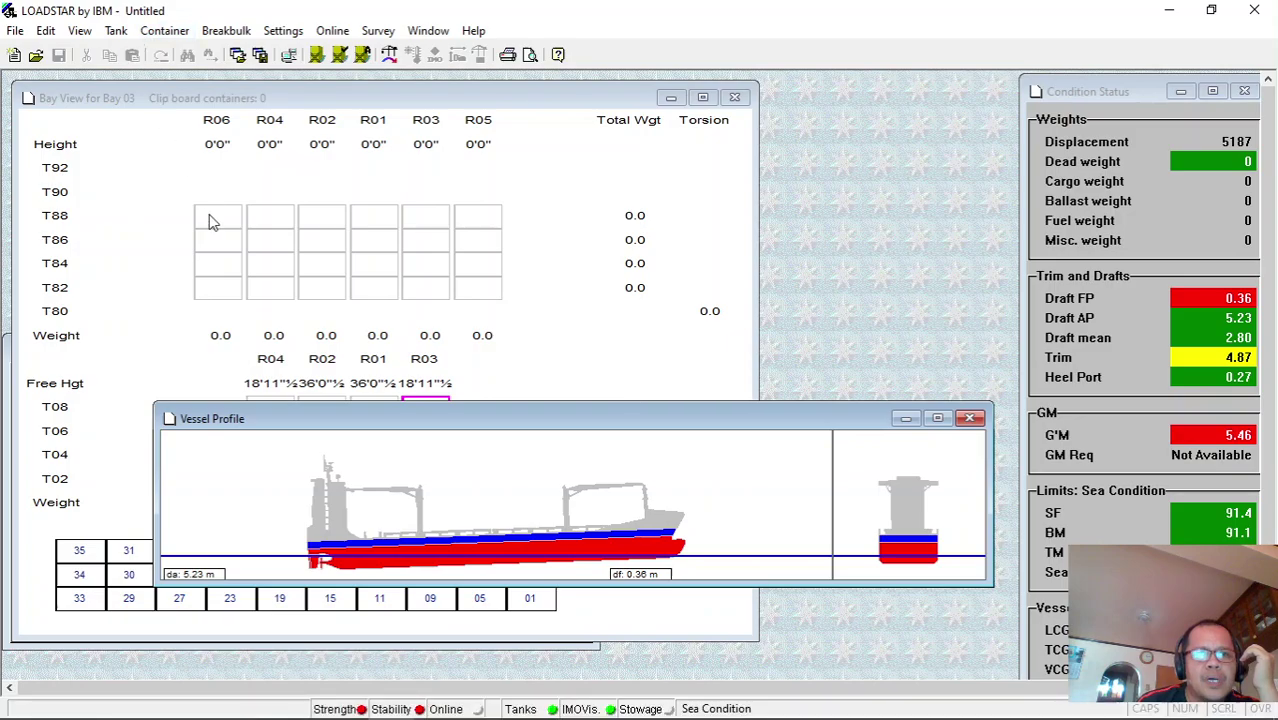
Step: Load a 10 t container on deck in Bay 03 at row R06, tier T82
click(220, 267)
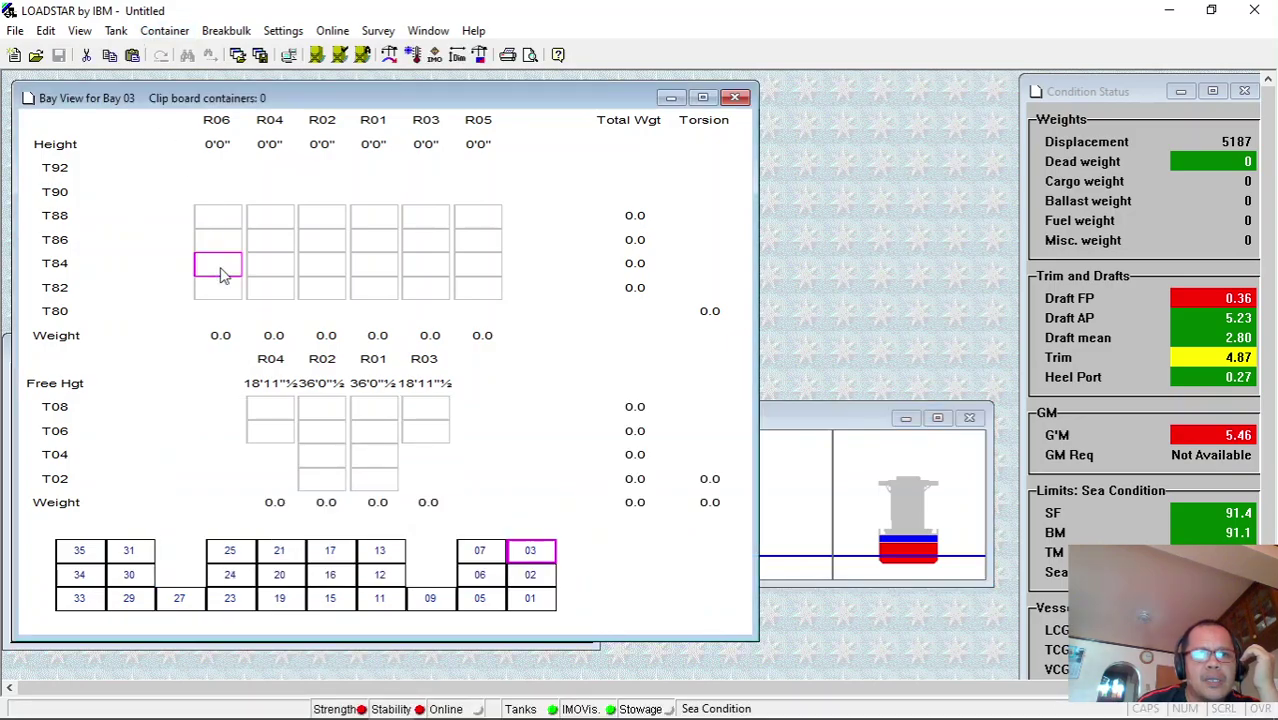
click(222, 296)
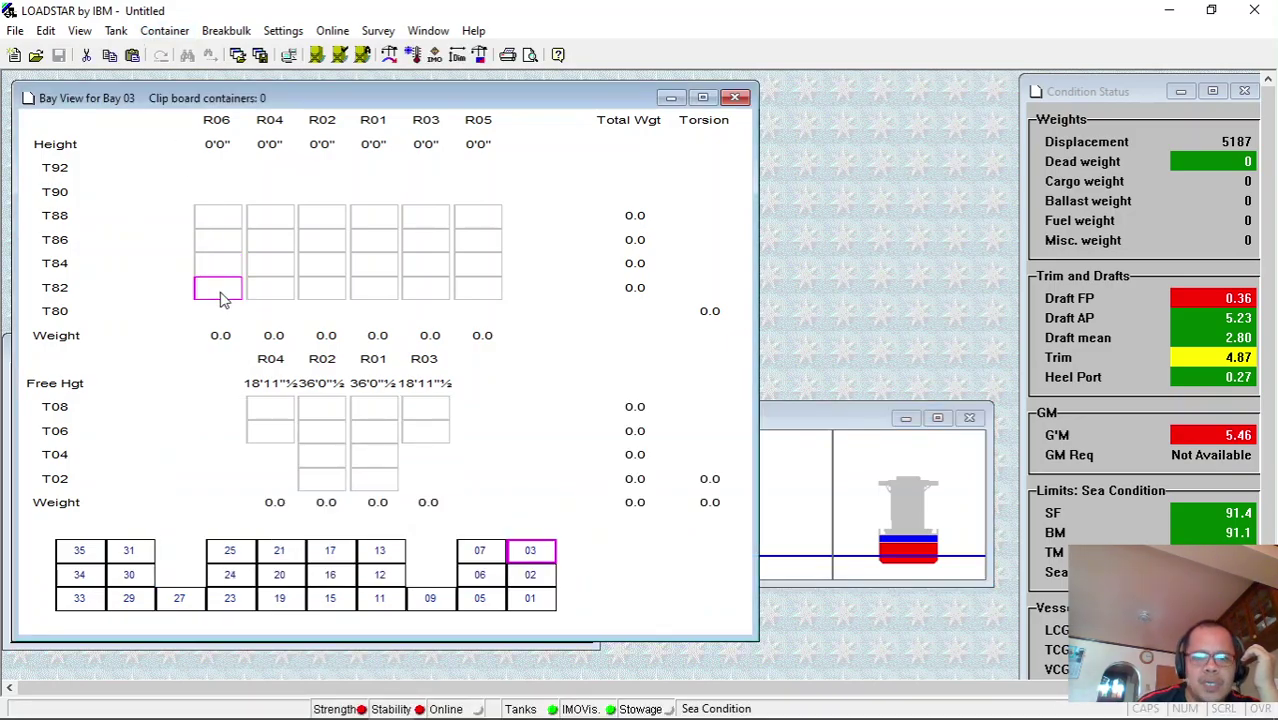
double_click(221, 295)
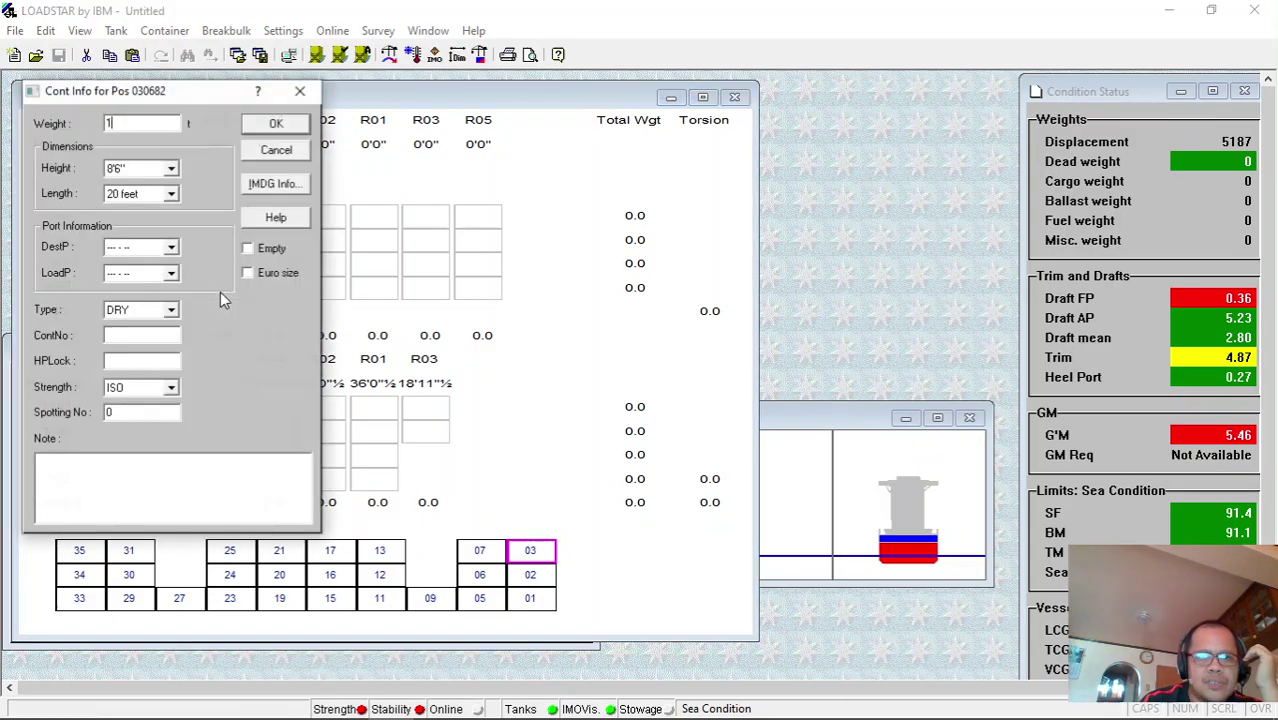
text(0)
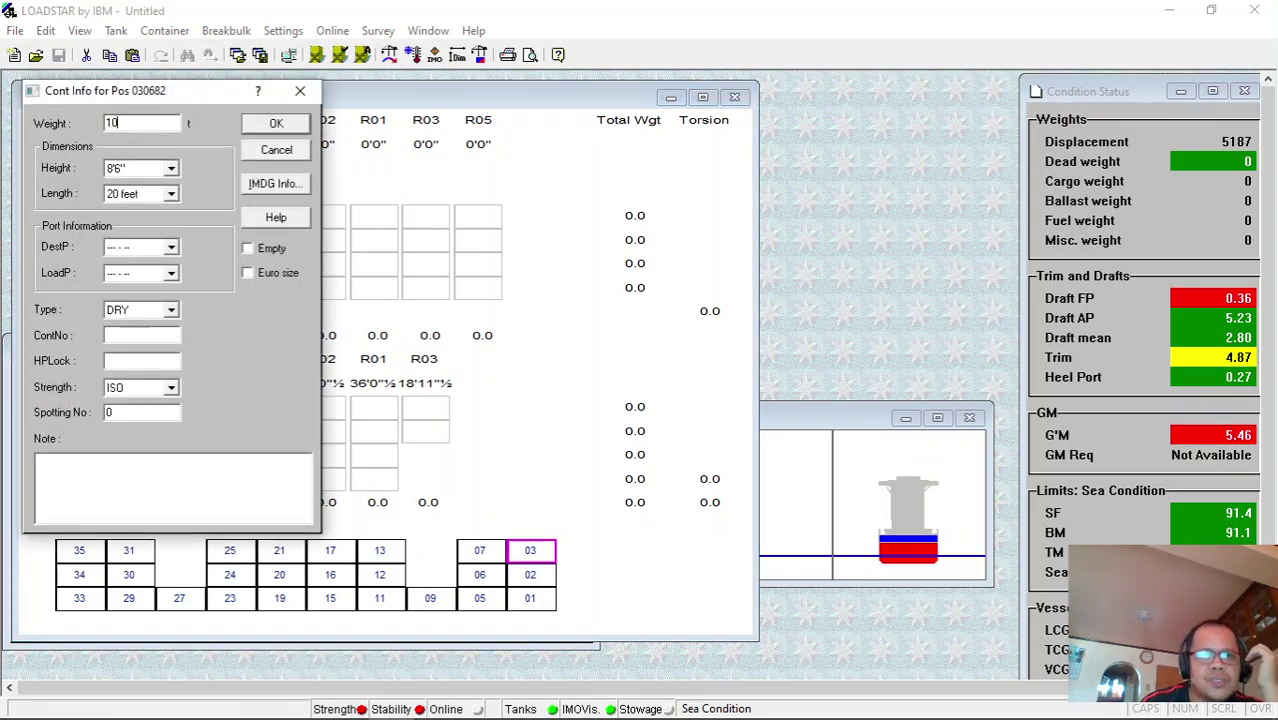
click(277, 124)
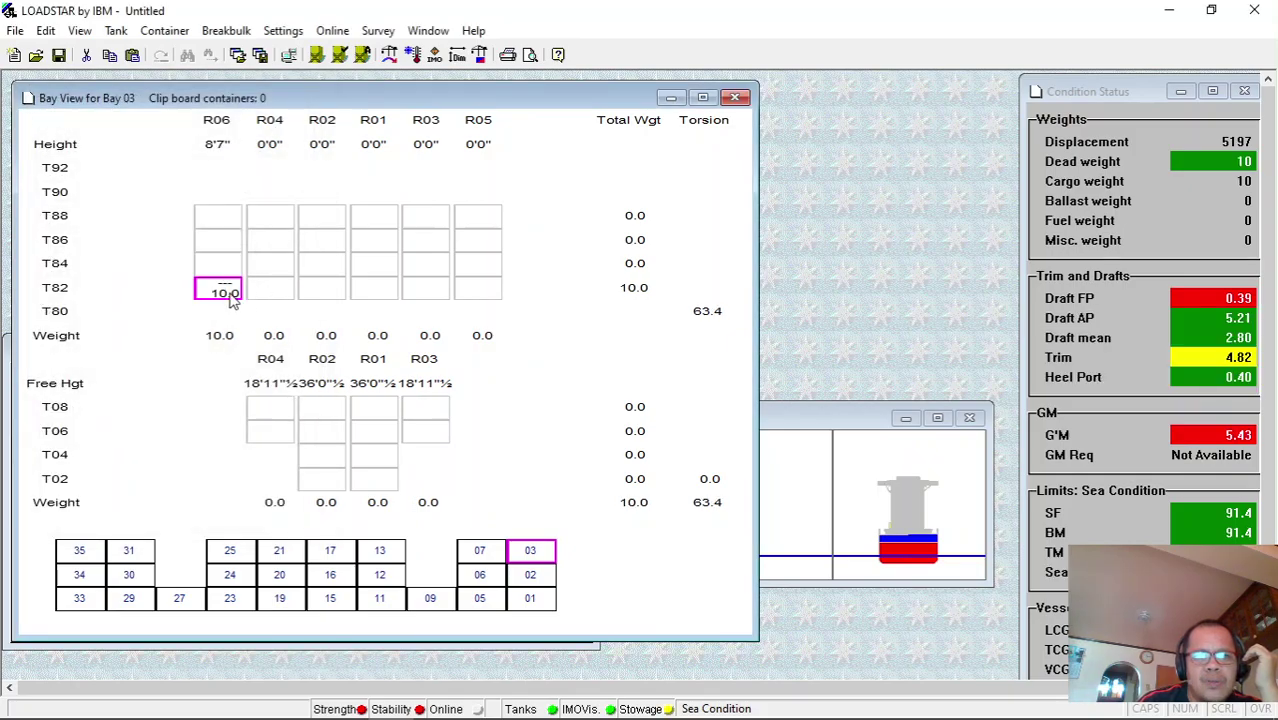
Step: Load a 20 t container below deck in Bay 03 at row R02, tier T02, and bring the Vessel Profile to the front
click(316, 488)
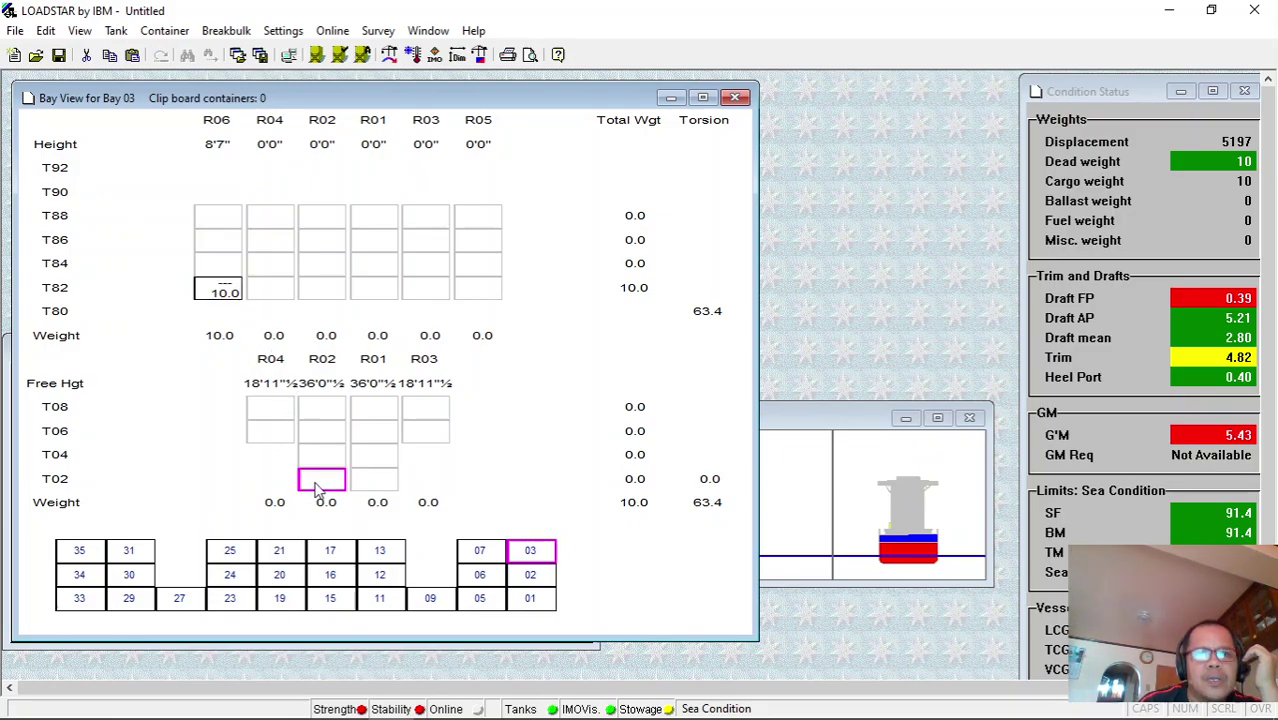
double_click(316, 486)
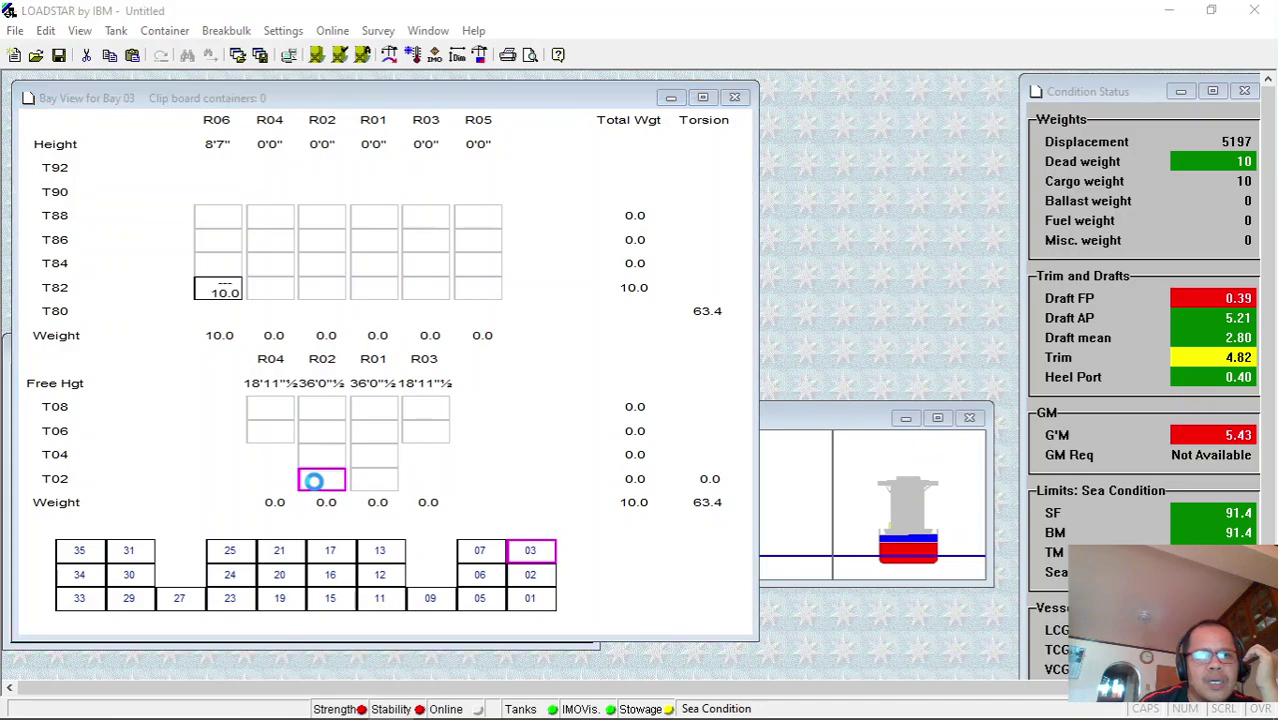
text(20)
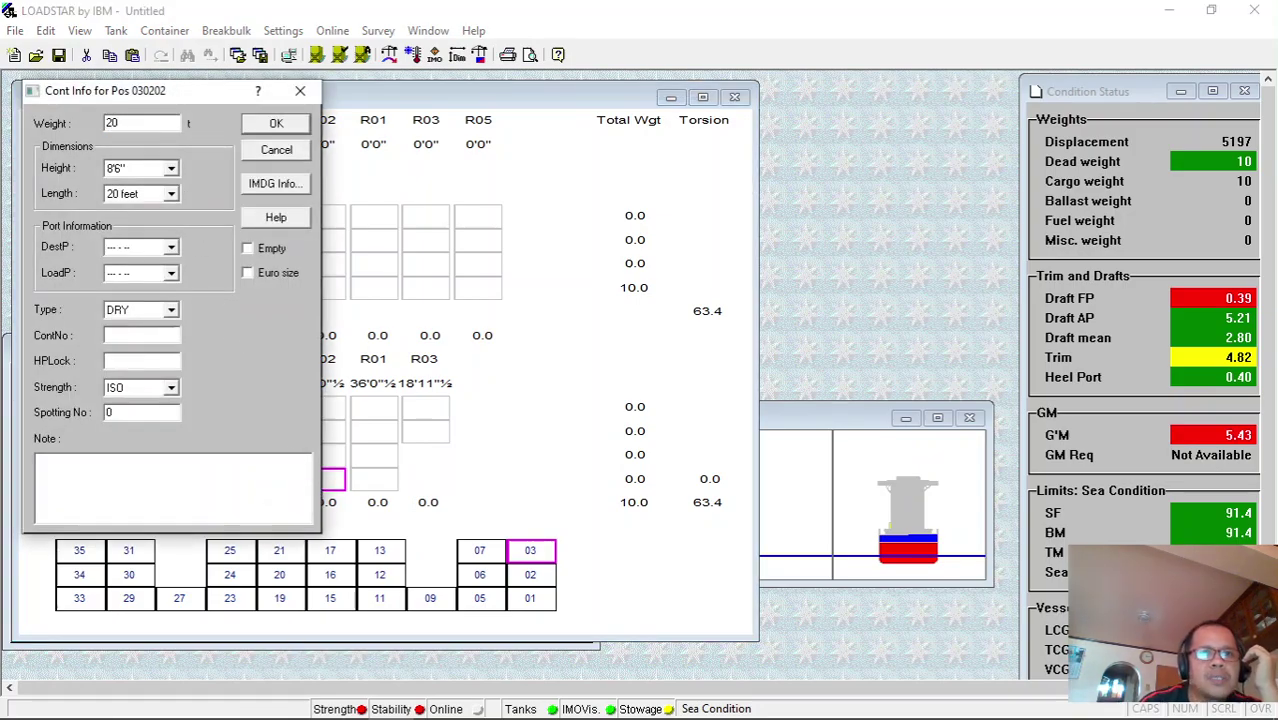
click(276, 124)
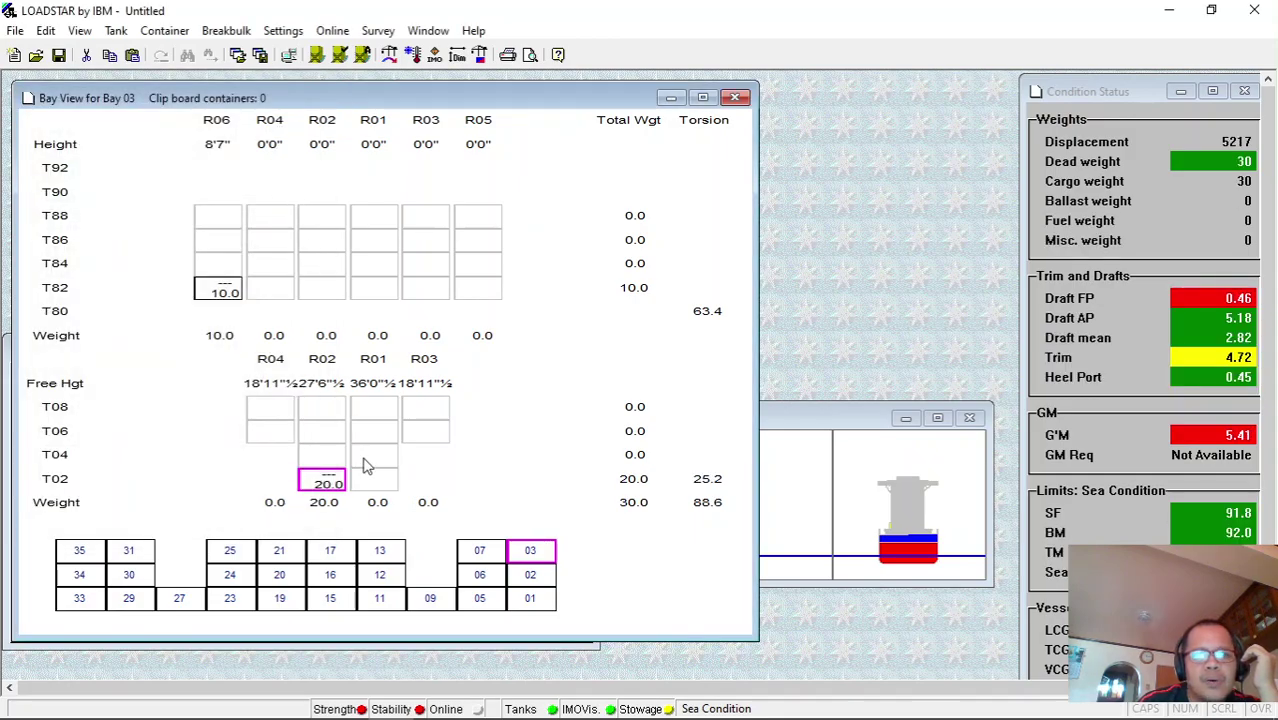
click(800, 500)
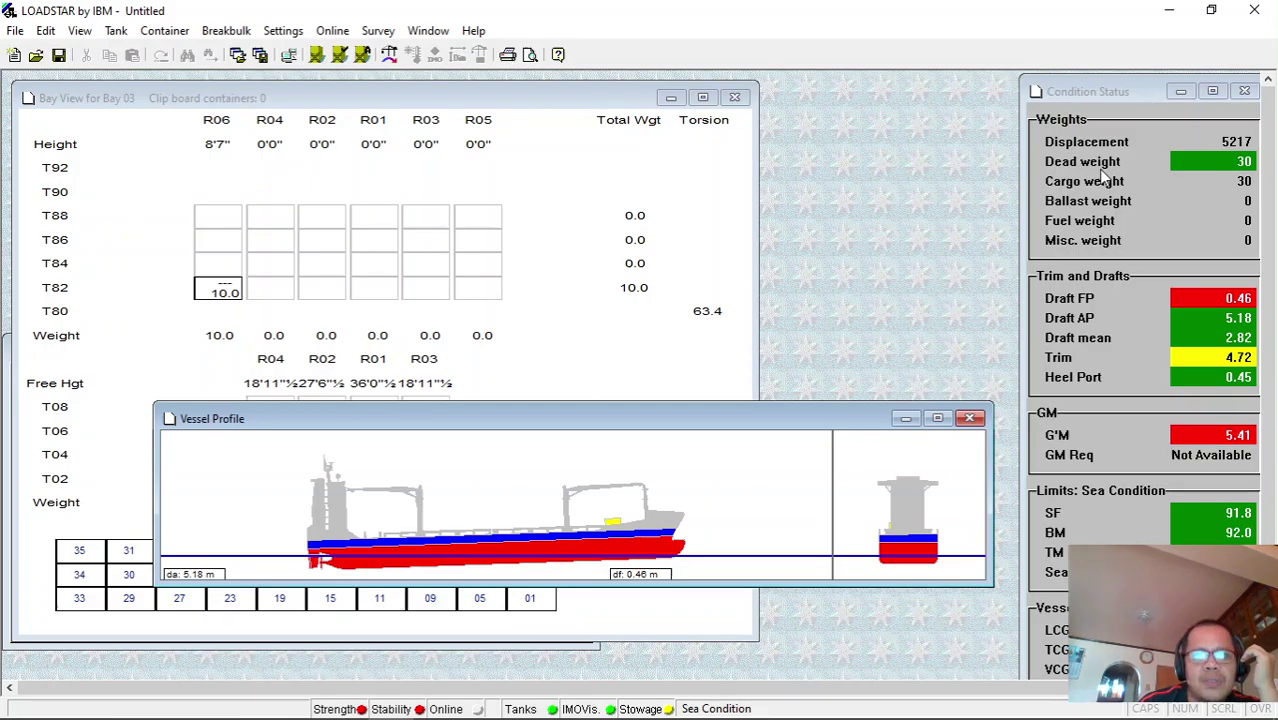
Step: Minimize LOADSTAR and switch to Chrome to examine the enlarged Maersk Roubaix ship photo in the image results
click(1169, 12)
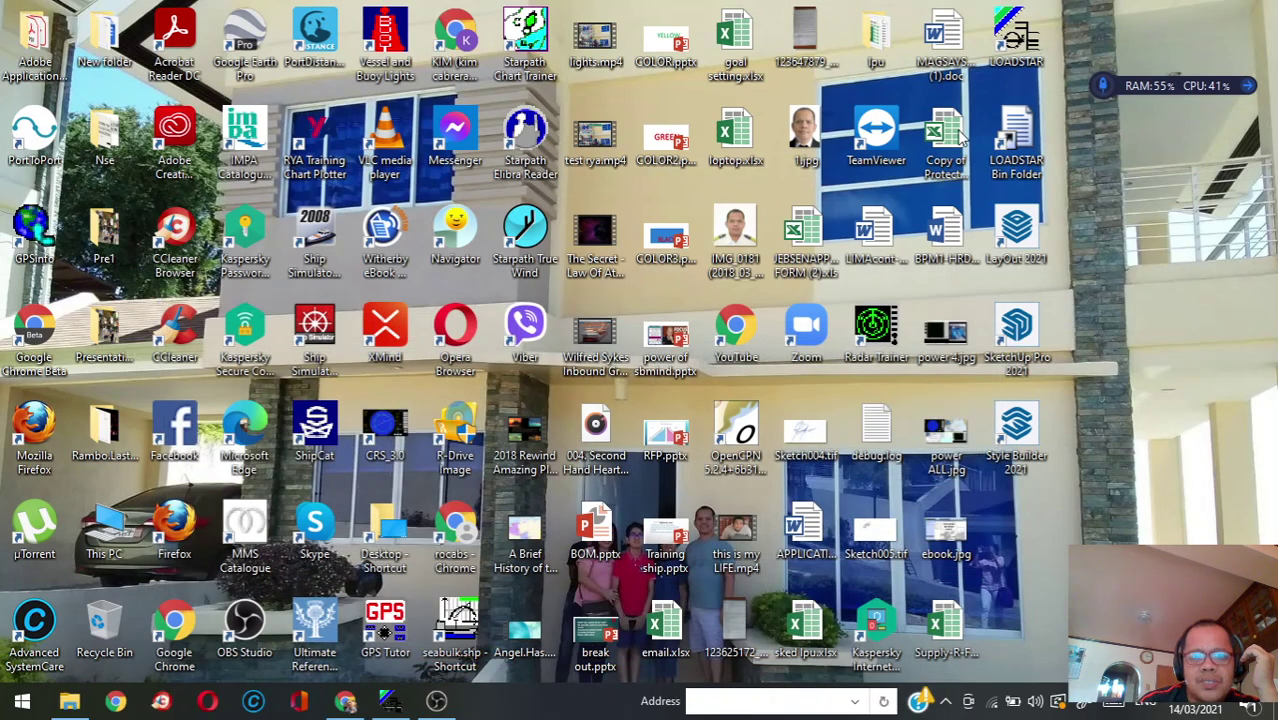
mouse_move(350, 703)
click(379, 622)
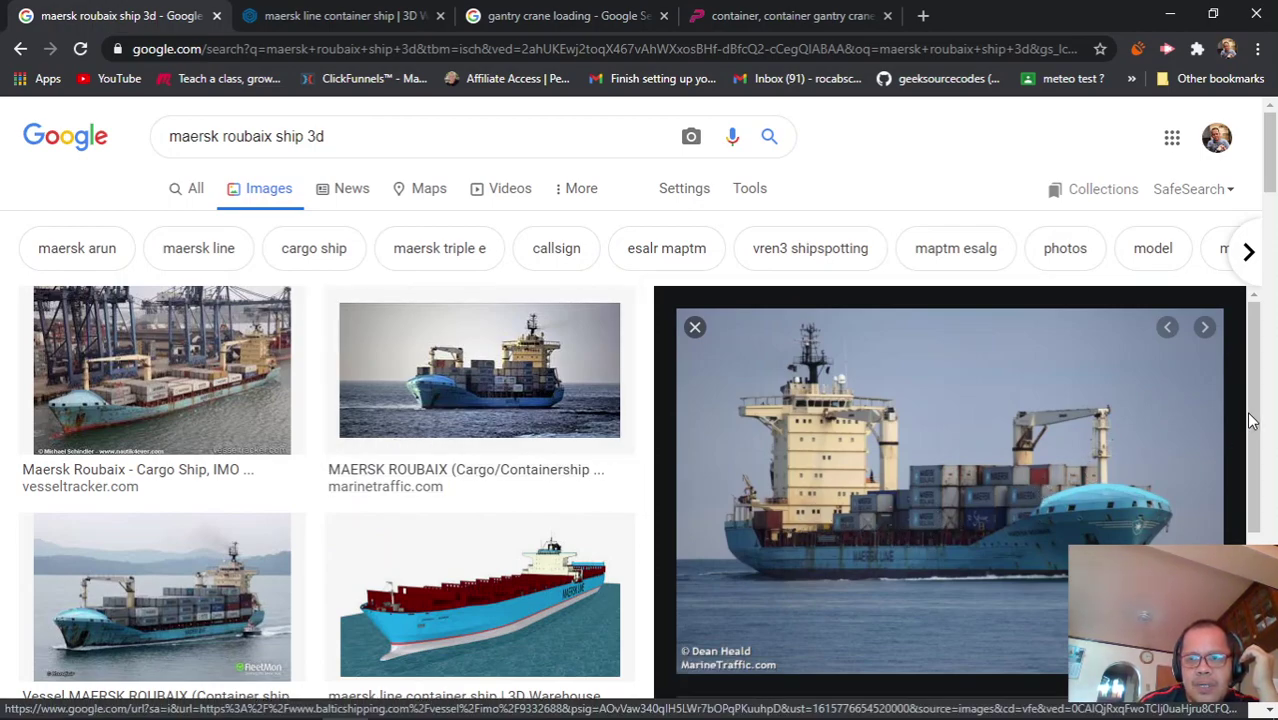
scroll(1258, 420, down, 1)
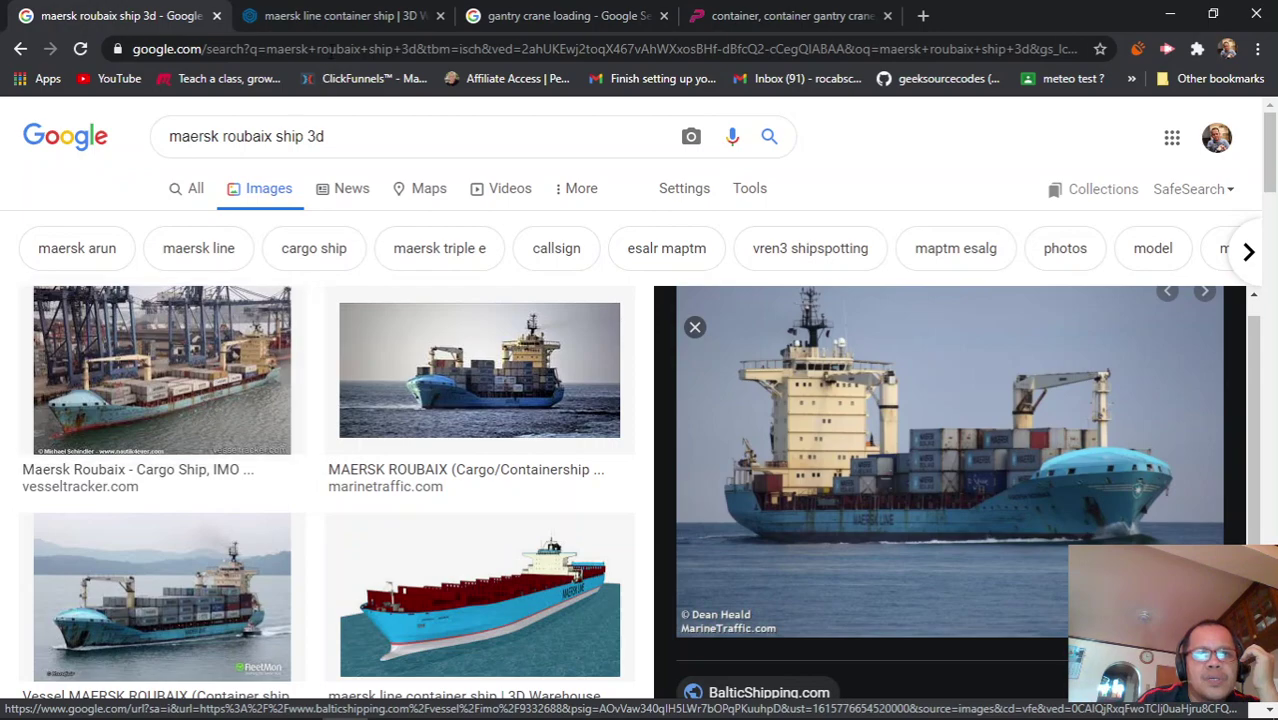
Step: Open the Maersk Line container ship model in 3D Warehouse and examine it from the stern and both sides
click(340, 16)
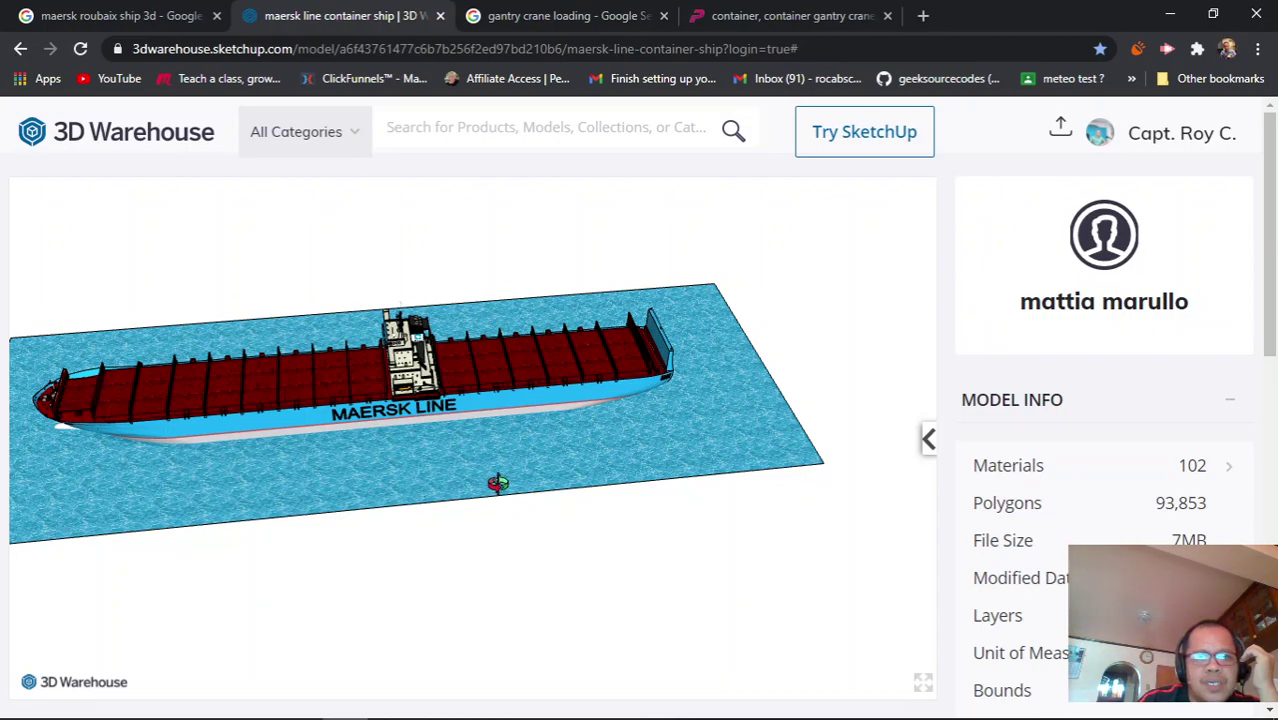
mouse_move(496, 485)
mouse_down()
mouse_move(519, 422)
mouse_move(552, 405)
mouse_move(448, 442)
mouse_move(365, 410)
mouse_move(197, 442)
mouse_move(106, 371)
mouse_move(97, 380)
mouse_up()
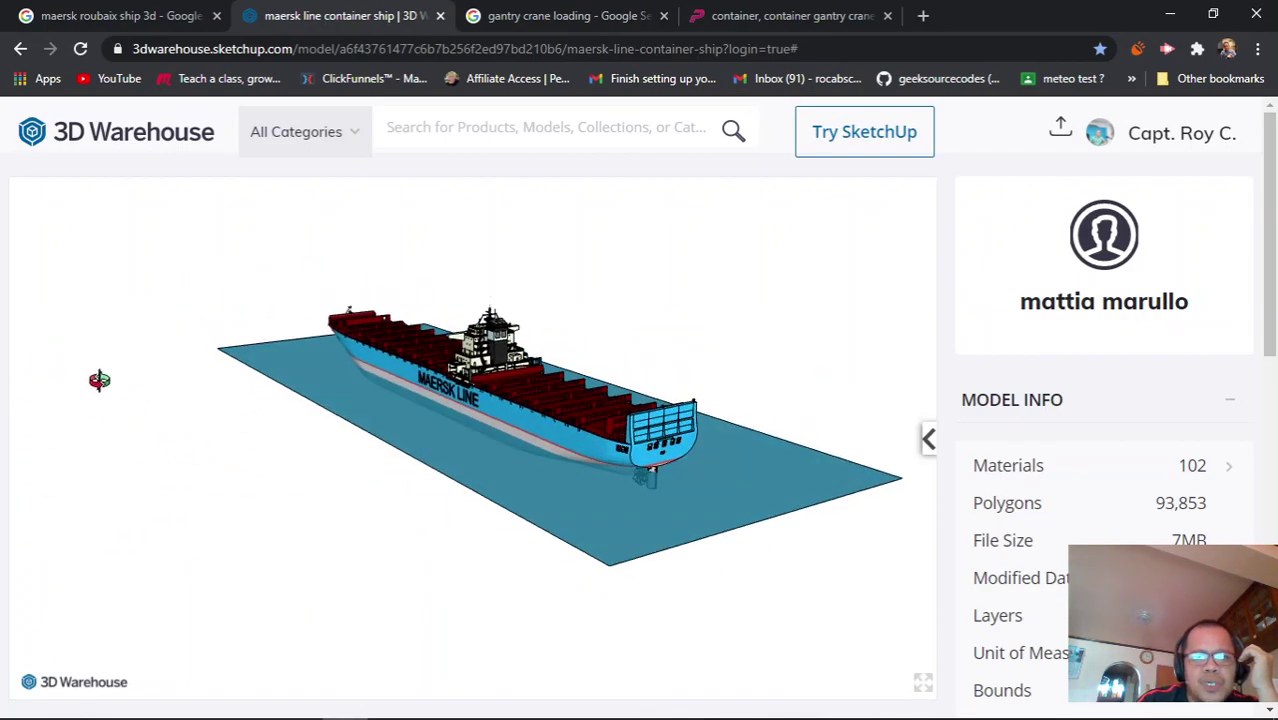
mouse_move(633, 485)
mouse_down()
mouse_move(560, 508)
mouse_move(382, 436)
mouse_up()
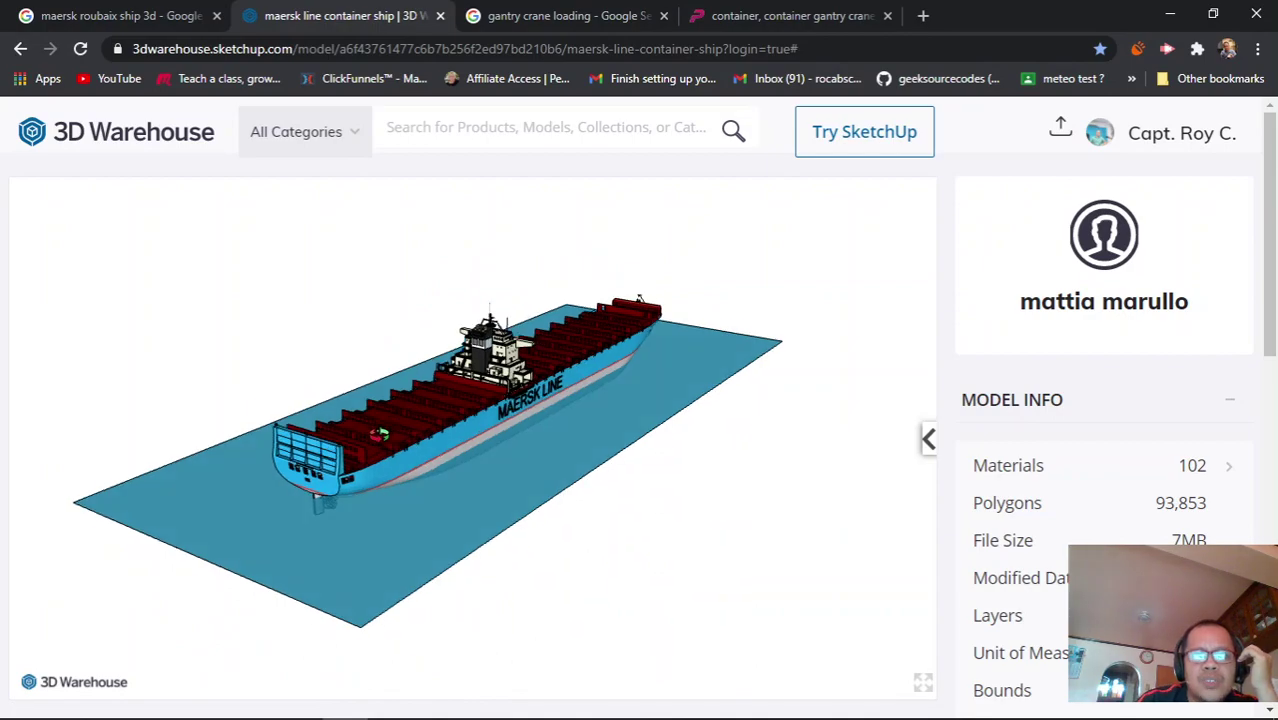
drag(554, 428, 283, 441)
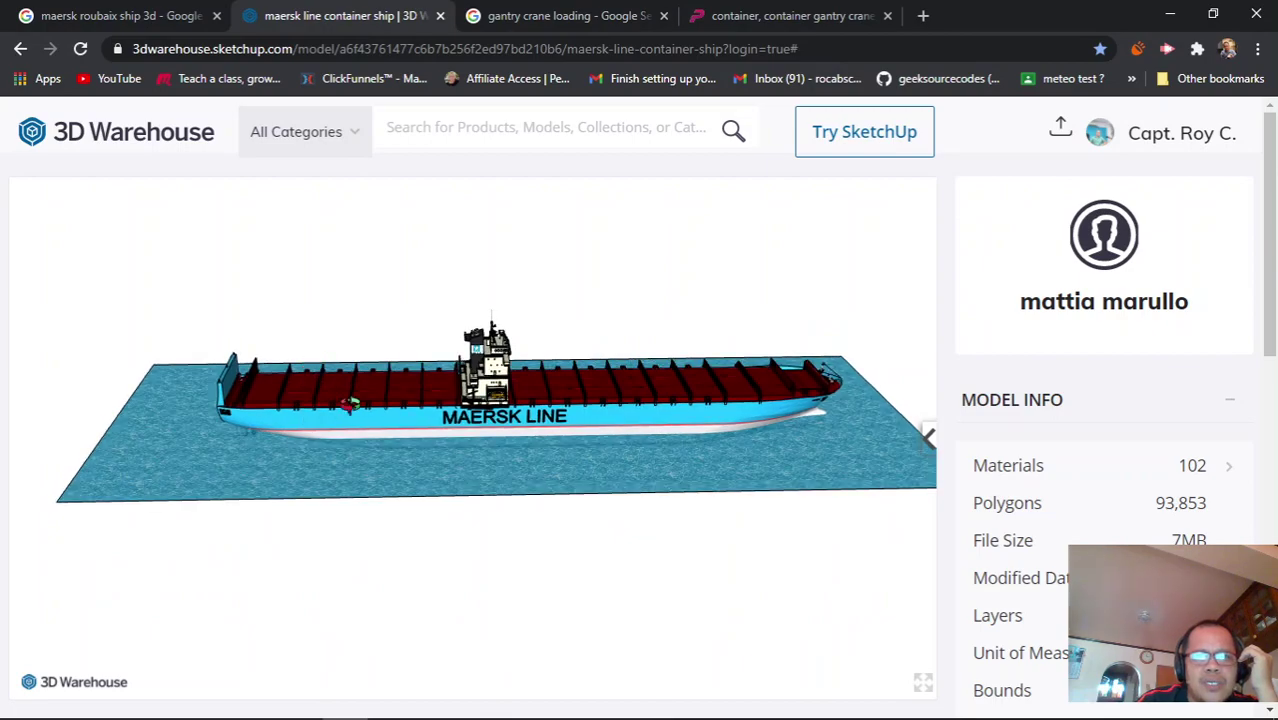
Step: Examine the gantry crane loading photo in the image results and on its Pikist page
click(560, 11)
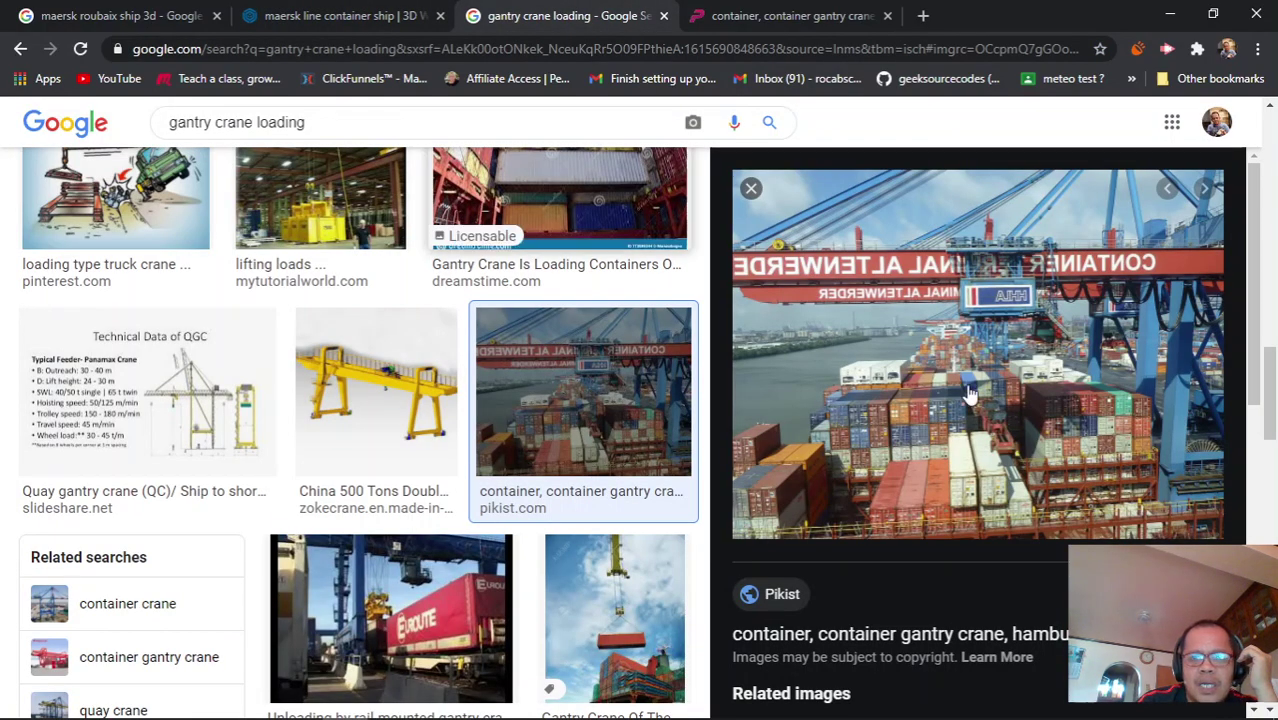
click(771, 20)
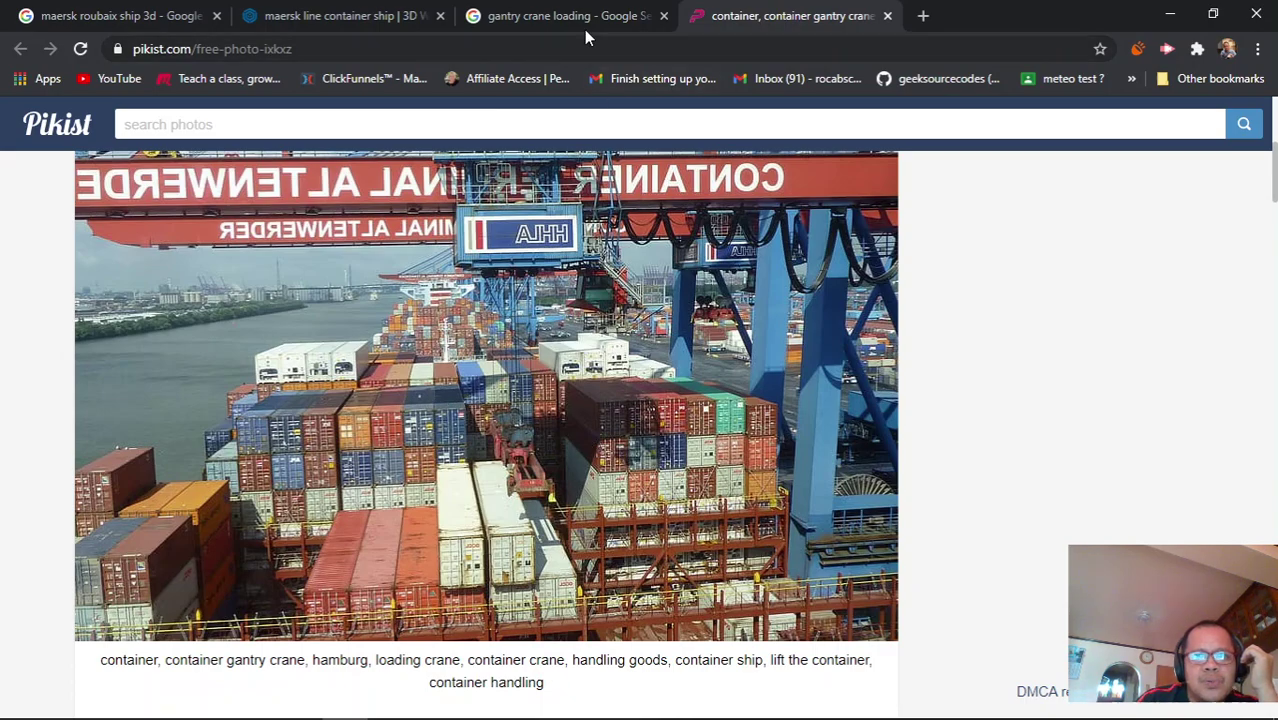
Step: Examine the cargo bays of the 3D Warehouse ship model from above, and compare them with the Pikist container photo
click(346, 15)
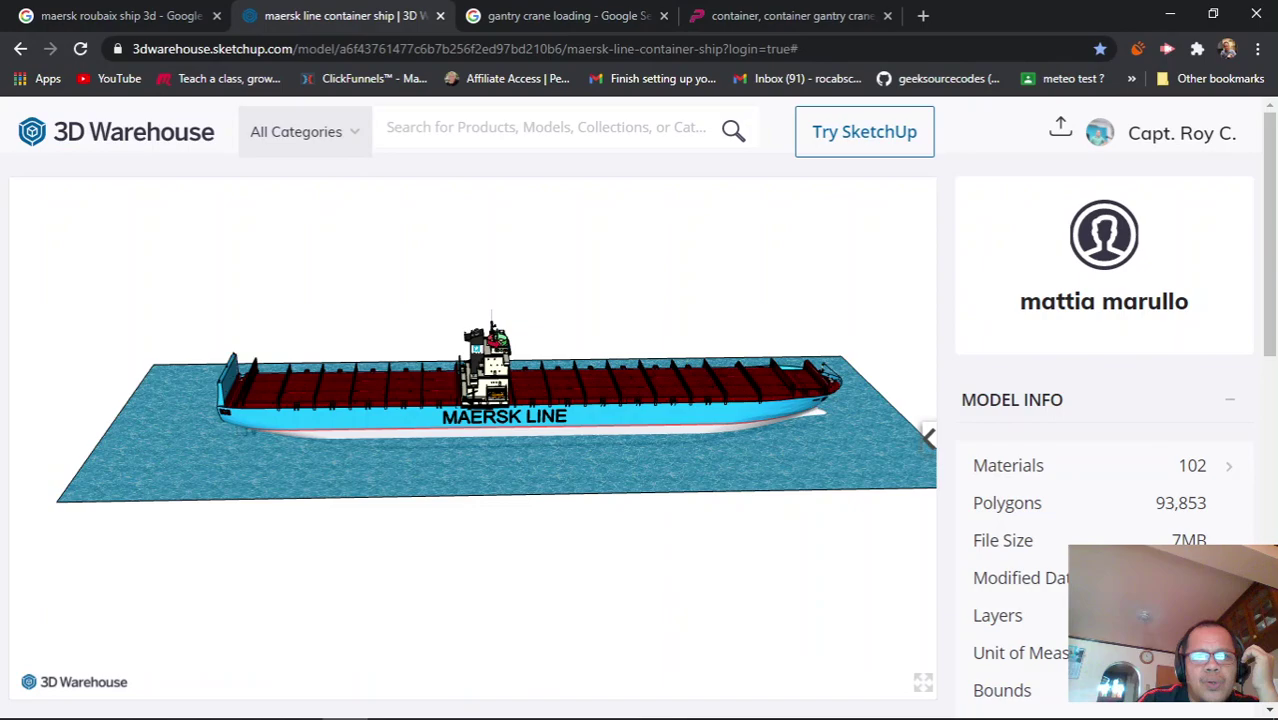
drag(552, 425, 595, 529)
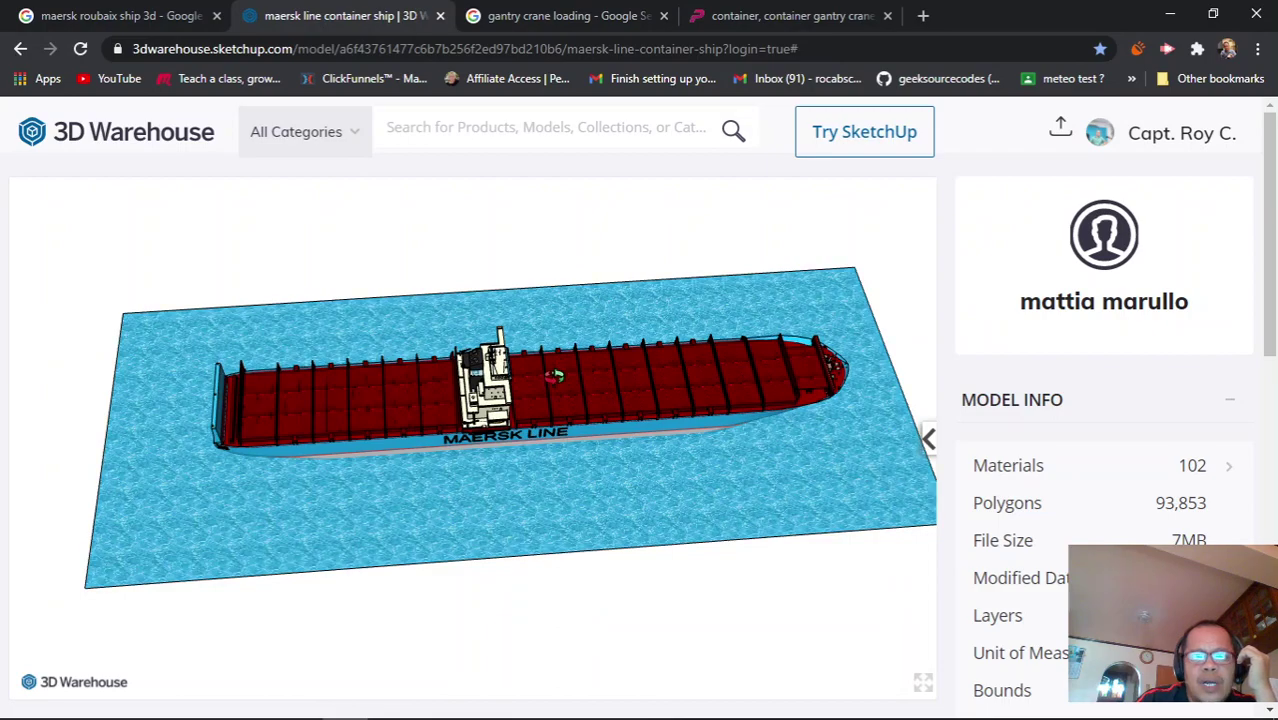
scroll(555, 378, up, 3)
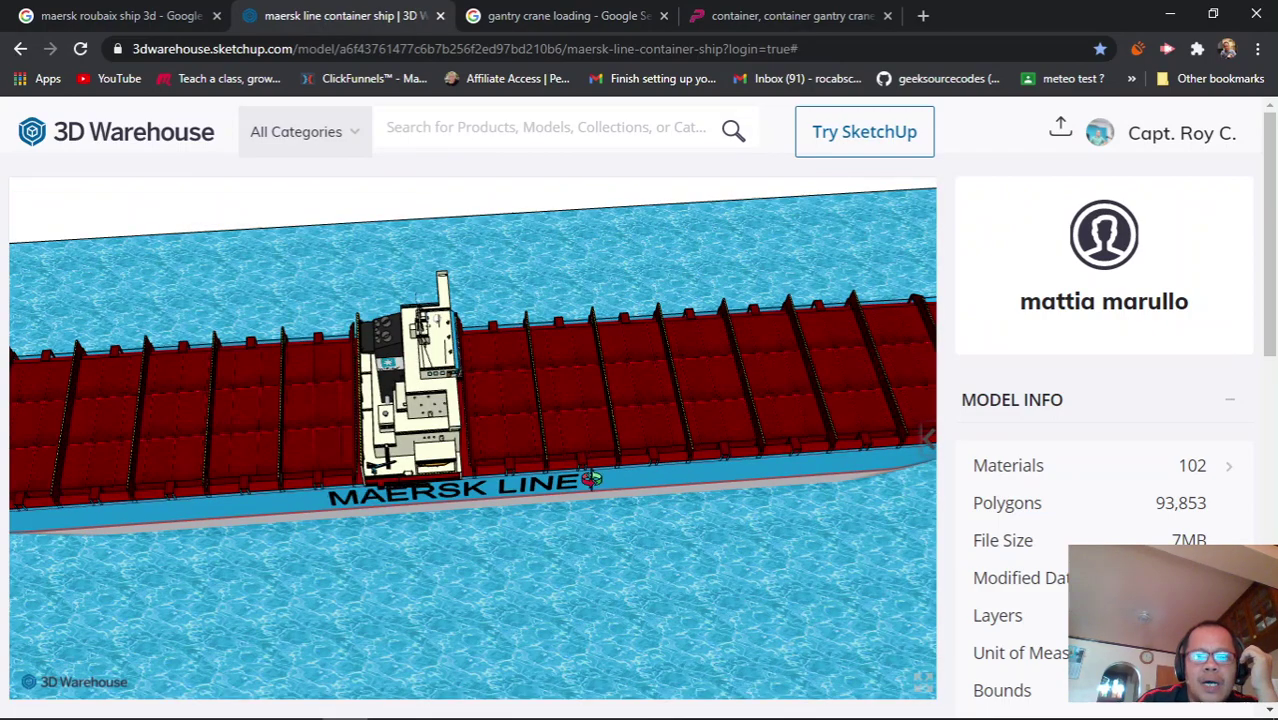
drag(599, 528, 594, 470)
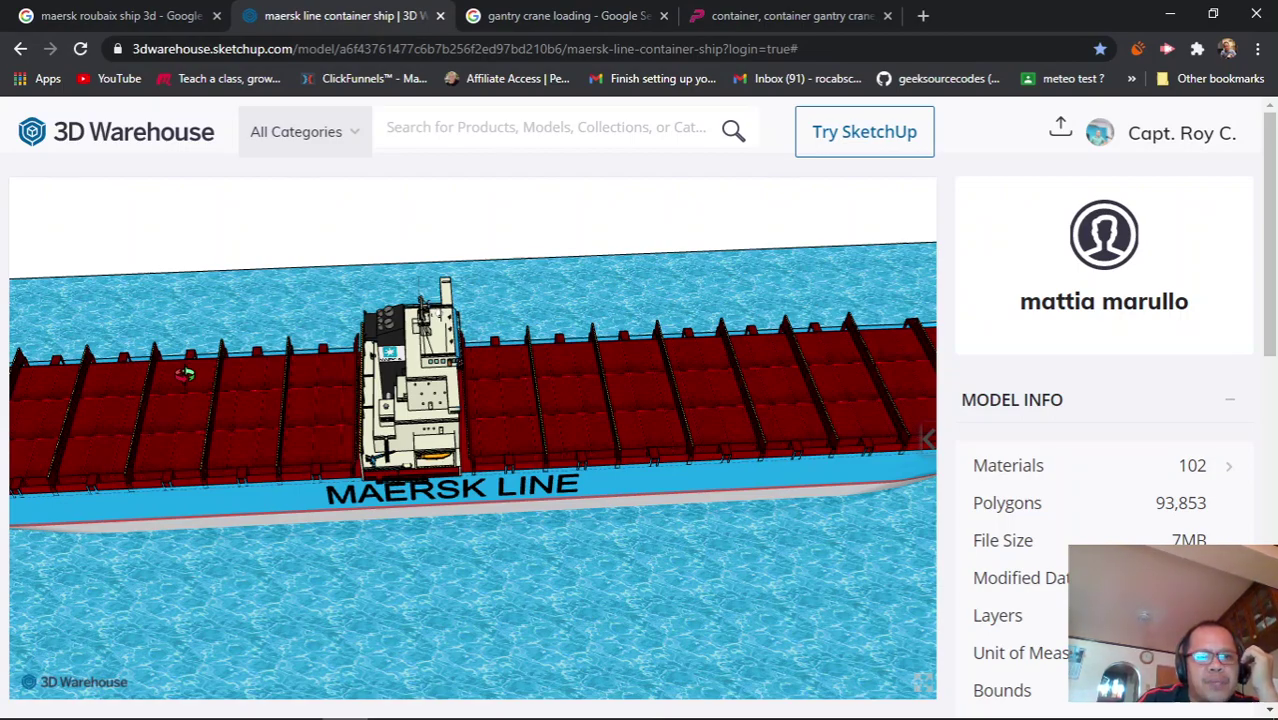
scroll(502, 519, down, 3)
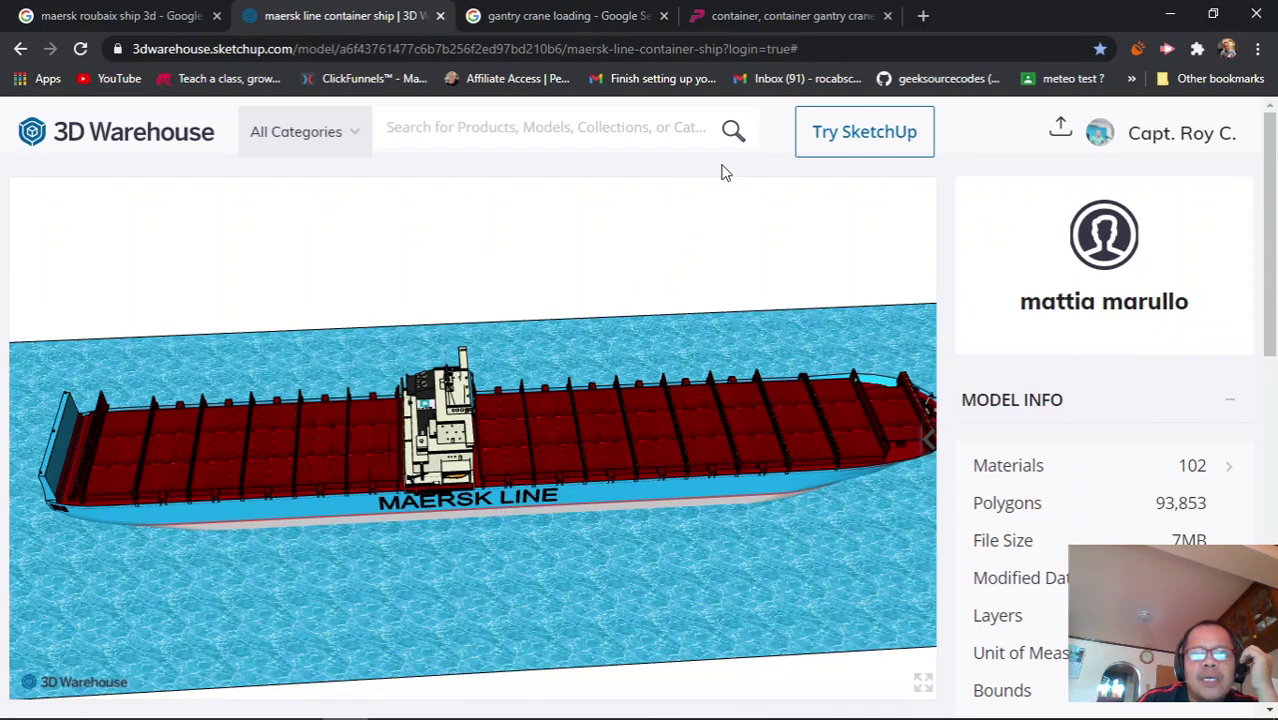
click(763, 15)
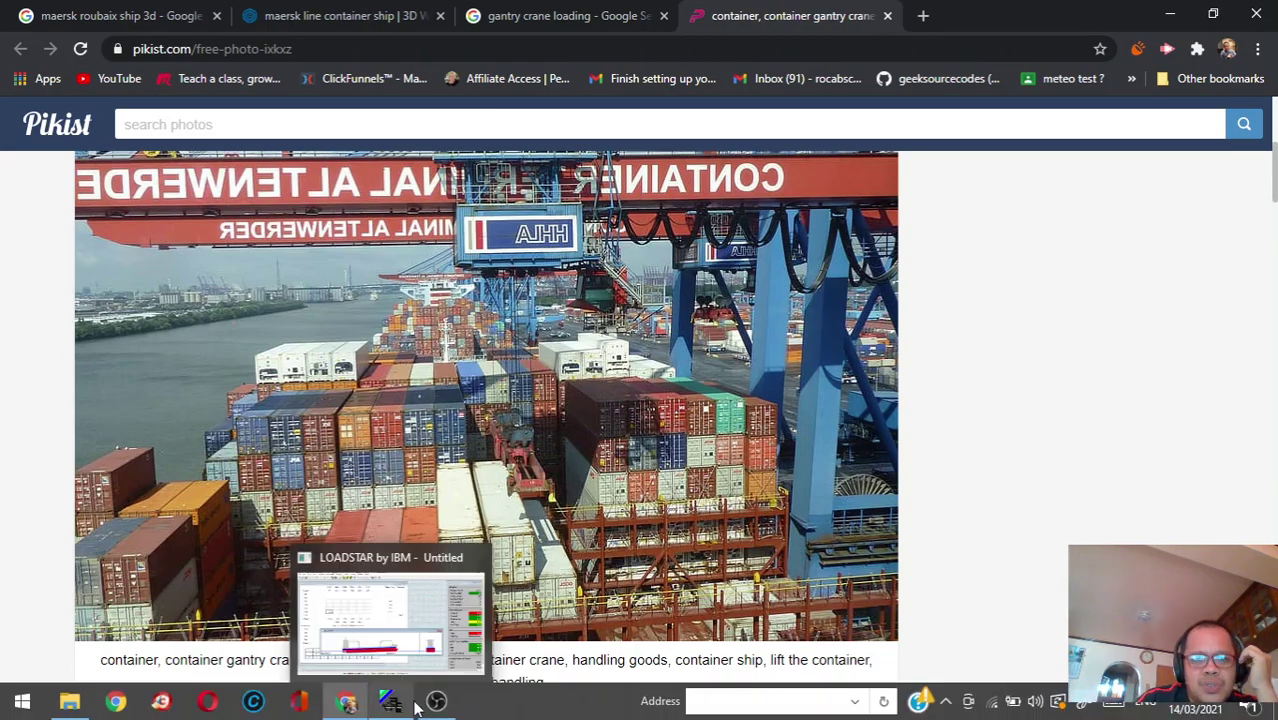
Step: Switch back to LOADSTAR and view the container layouts of Bays 06, 02 and 12 in the Bay View
click(392, 705)
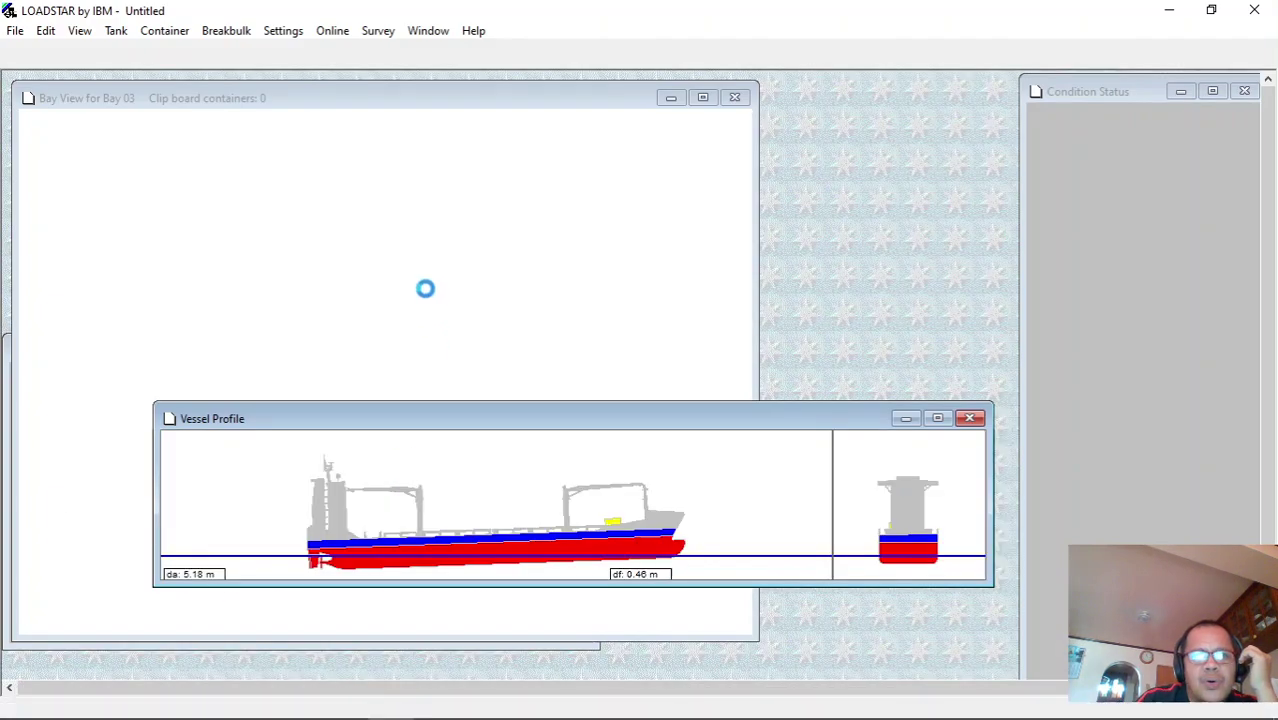
click(553, 344)
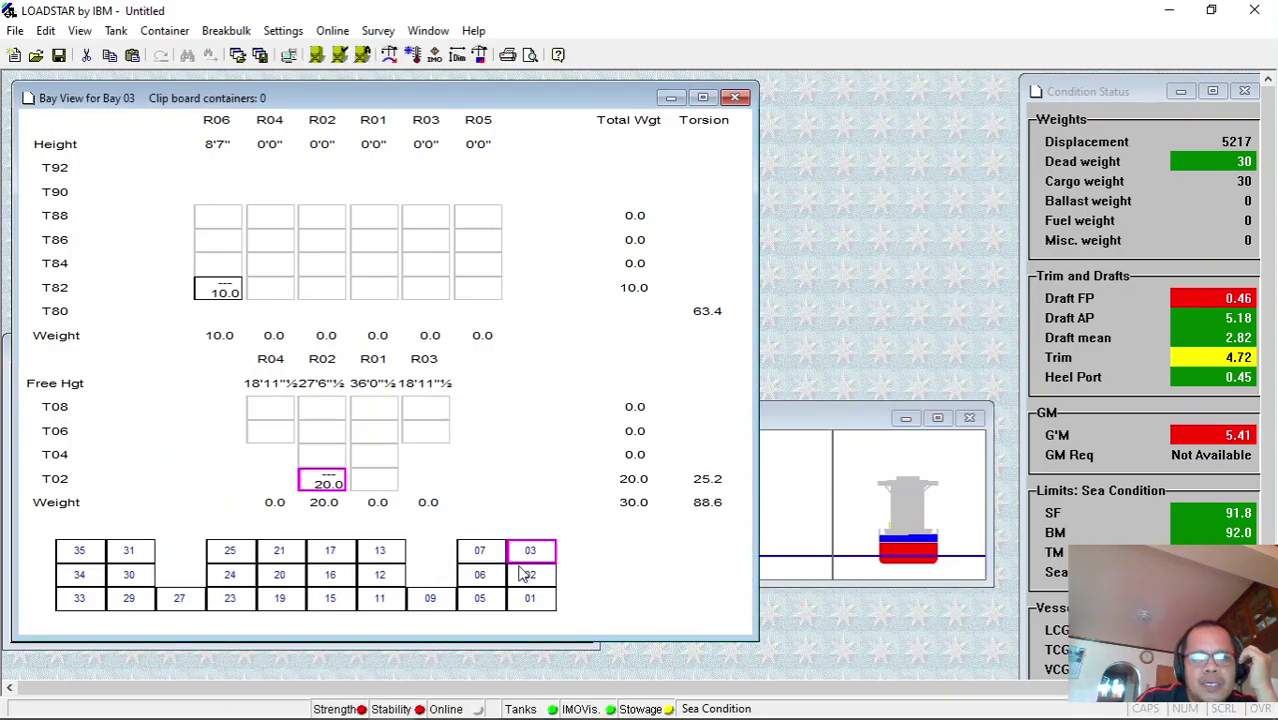
click(482, 576)
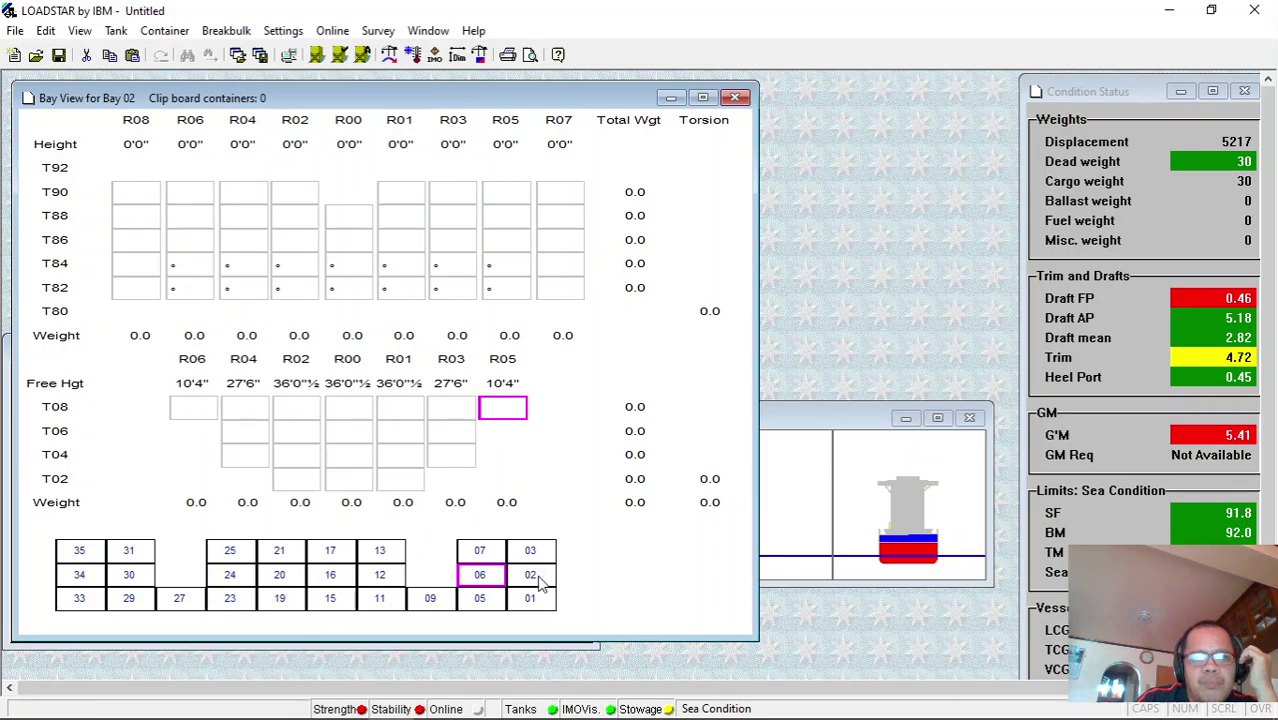
click(532, 576)
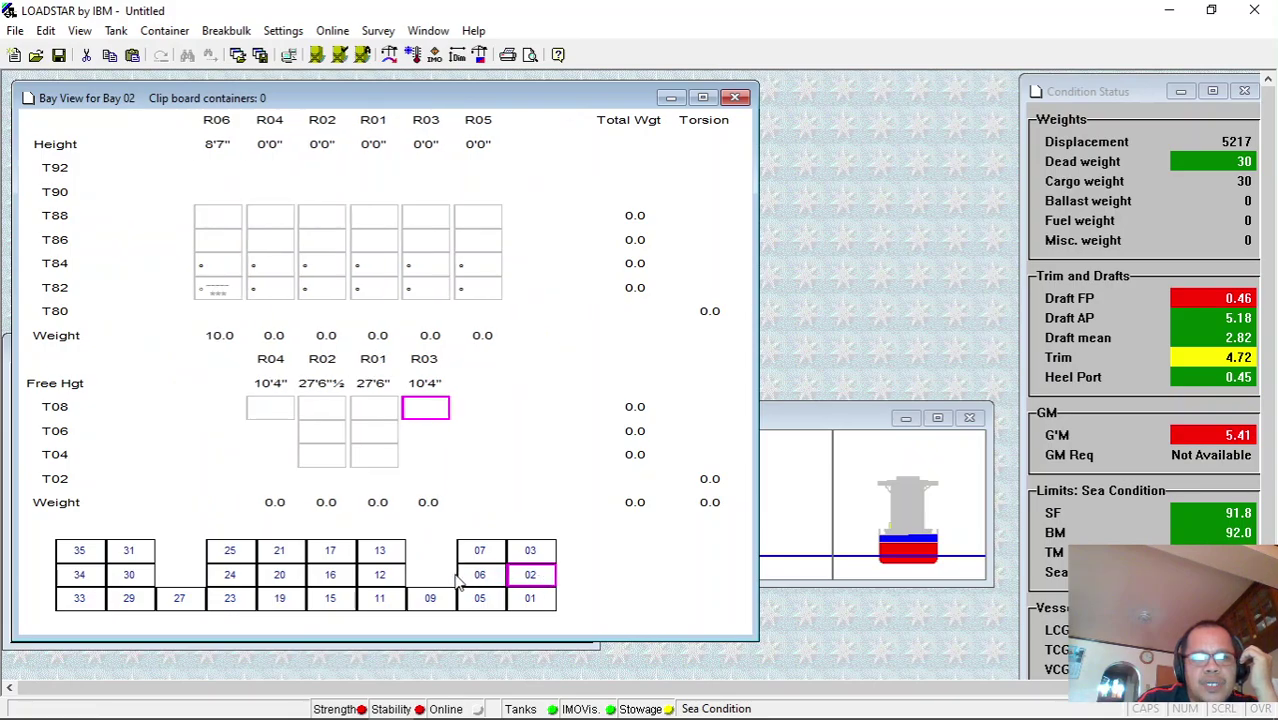
click(380, 575)
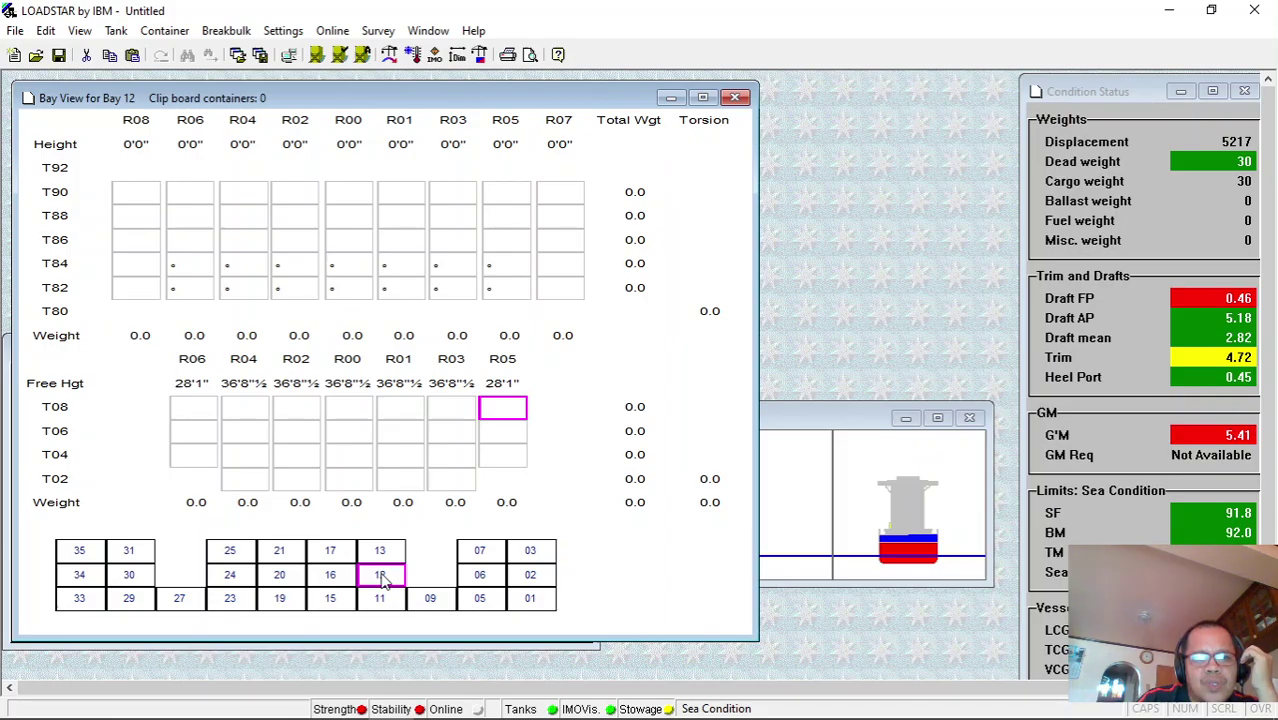
Step: View the container layout of Bay 25, compare it with the Pikist container photo in the browser, and return to LOADSTAR
click(232, 551)
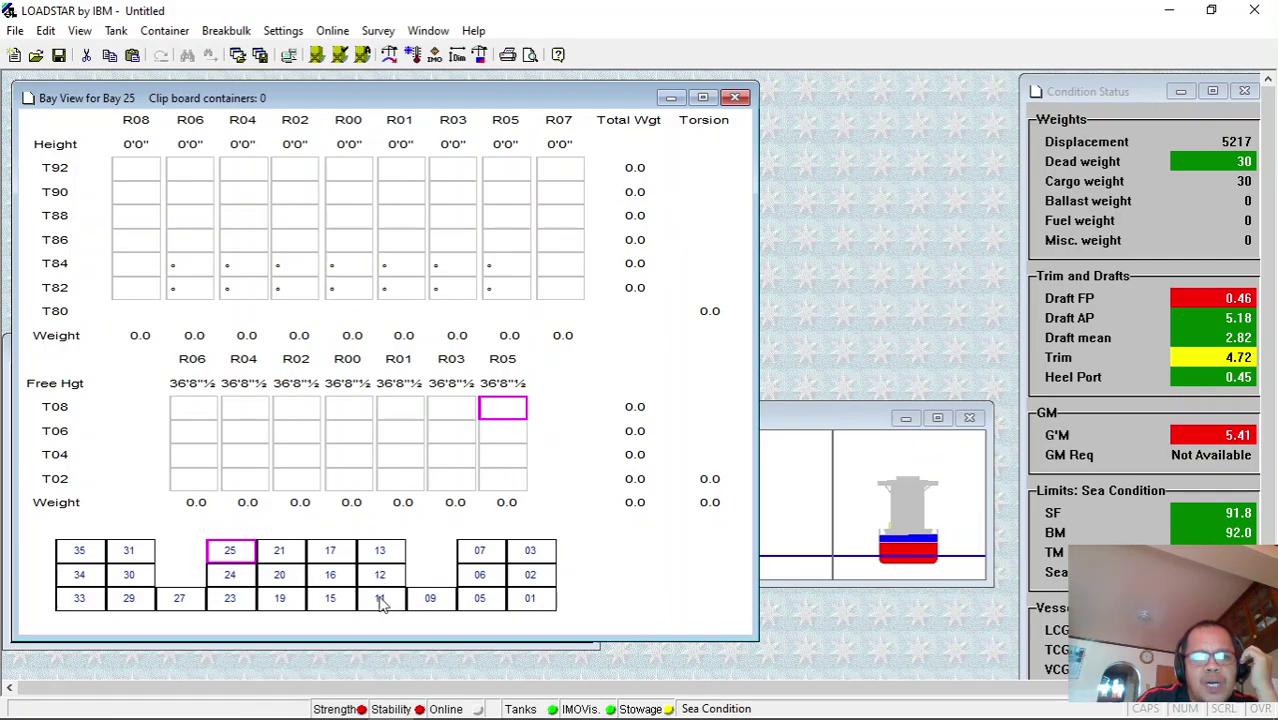
click(1167, 11)
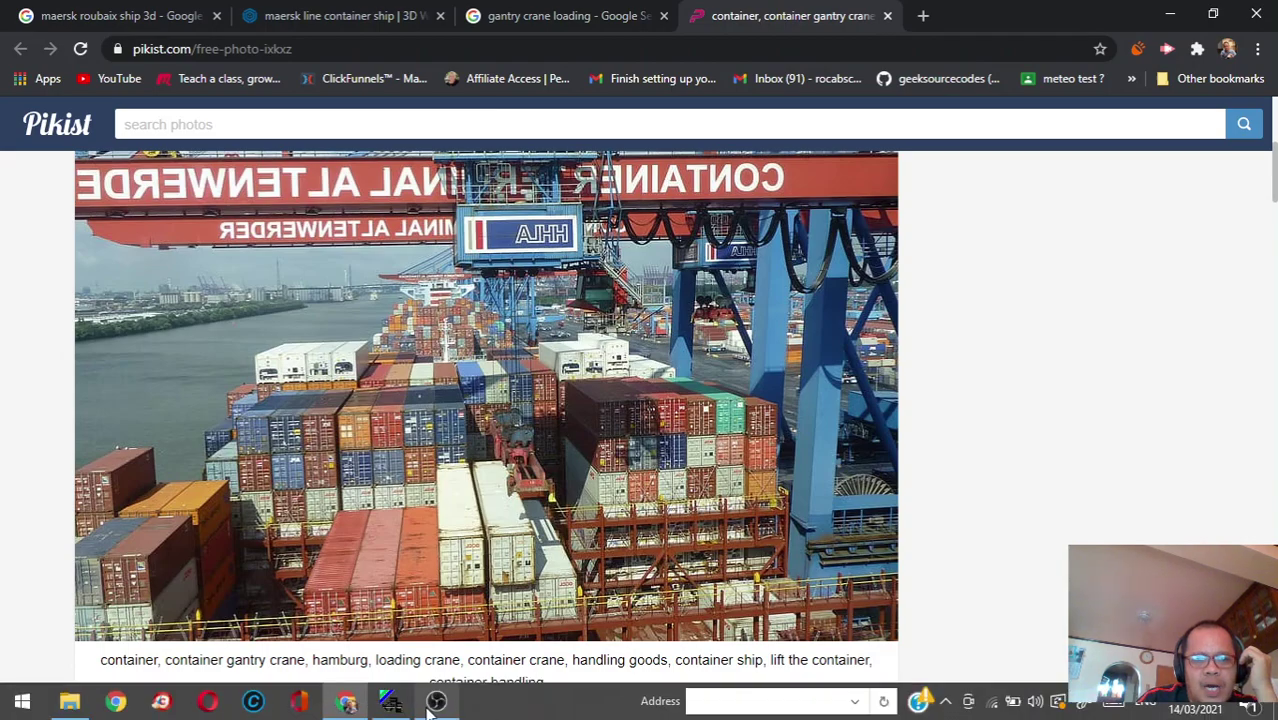
click(400, 708)
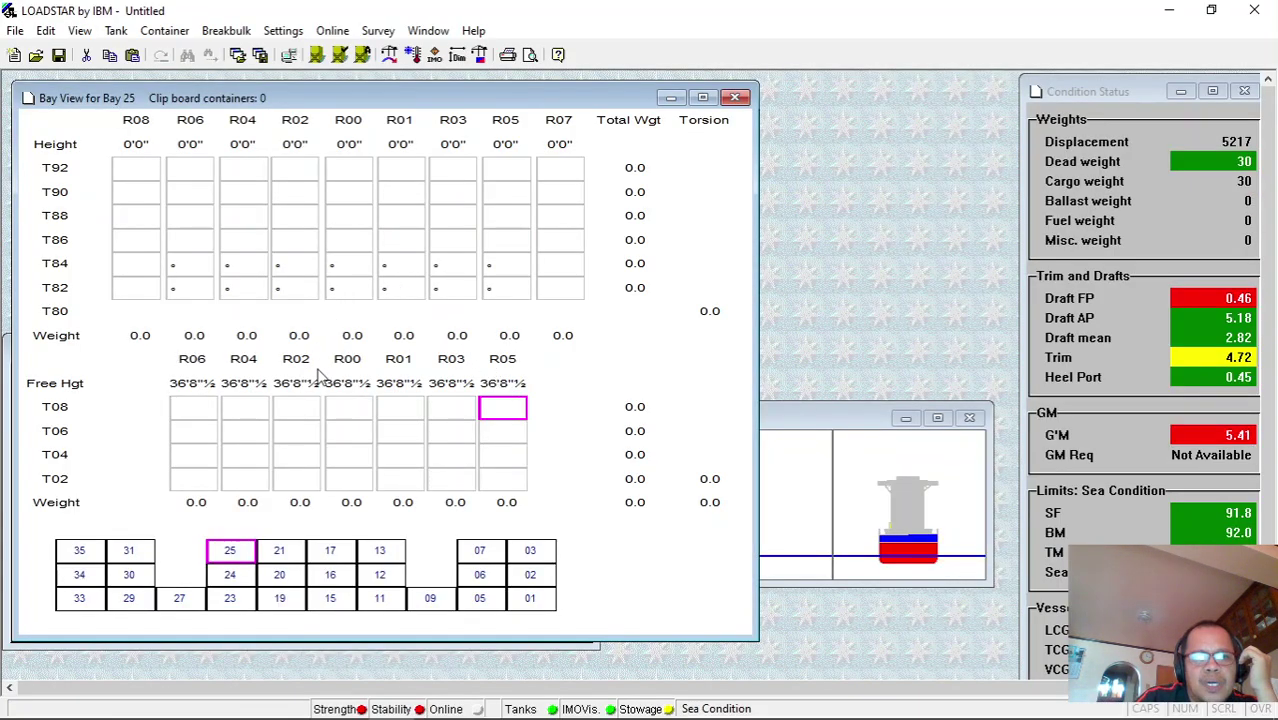
Step: Pick the slot at row R00, tier T02 in Bay 25, and view the layouts of Bays 20, 16 and 15
click(350, 480)
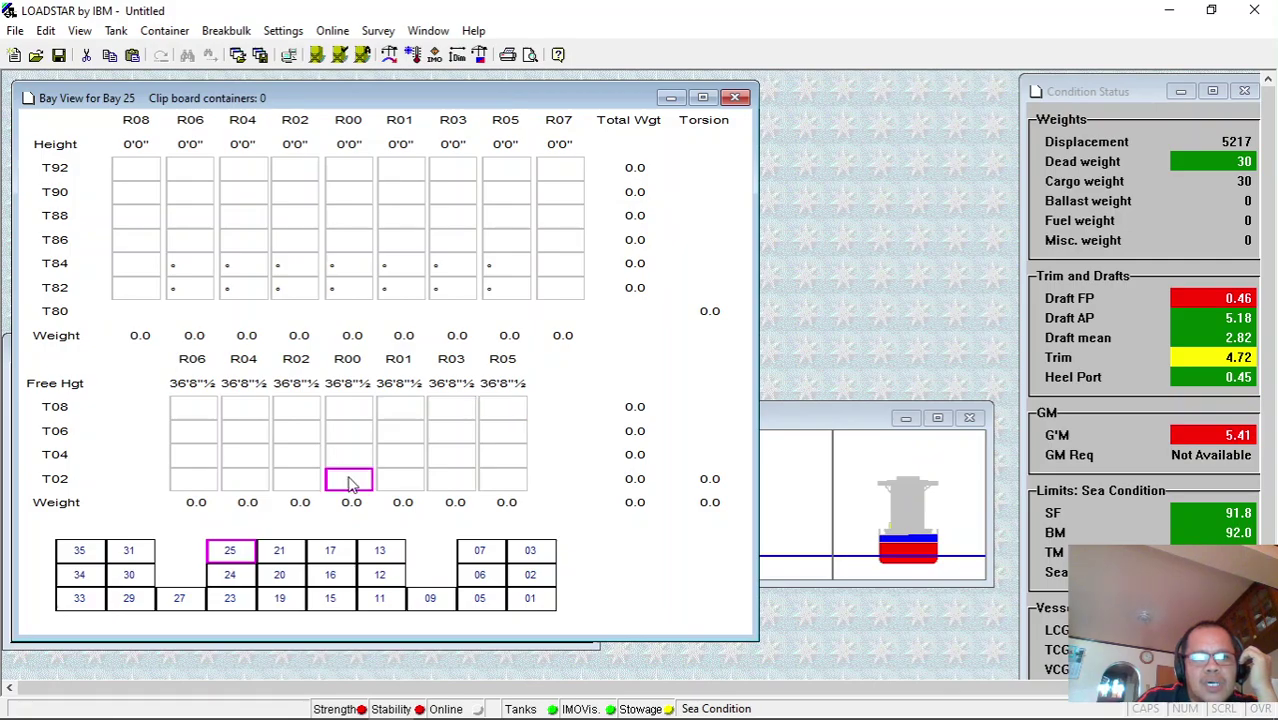
click(287, 583)
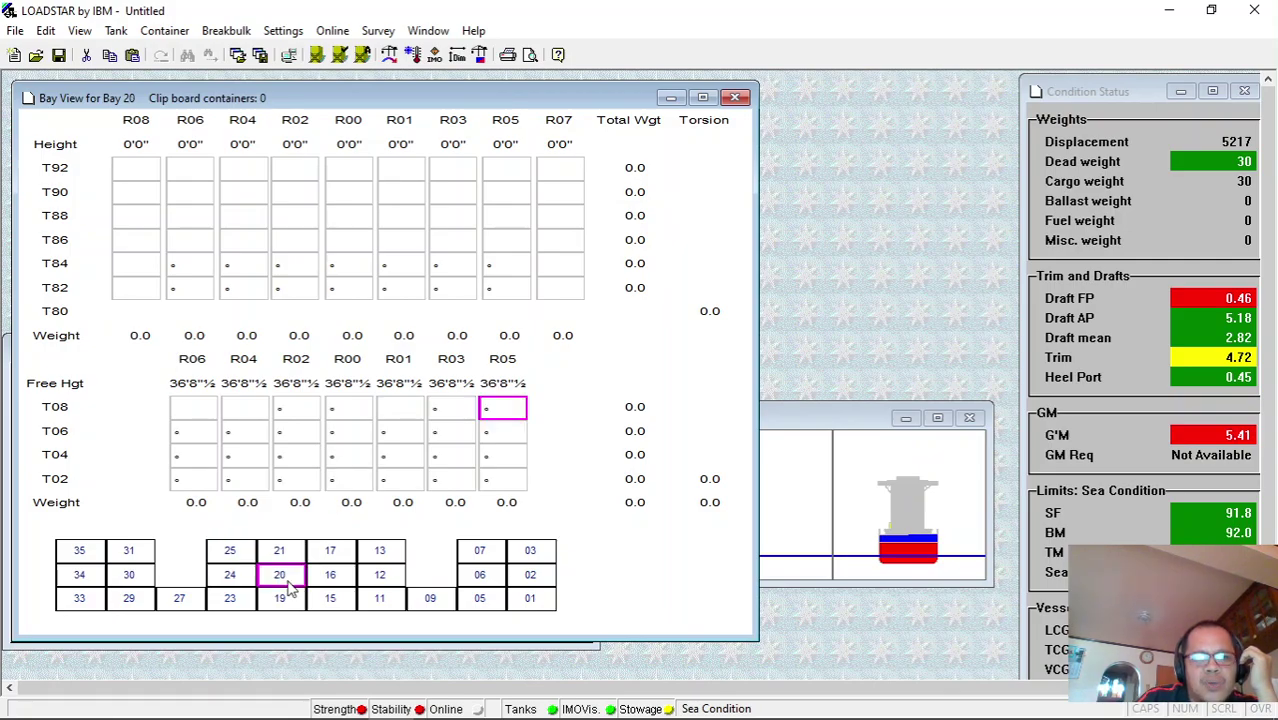
click(333, 580)
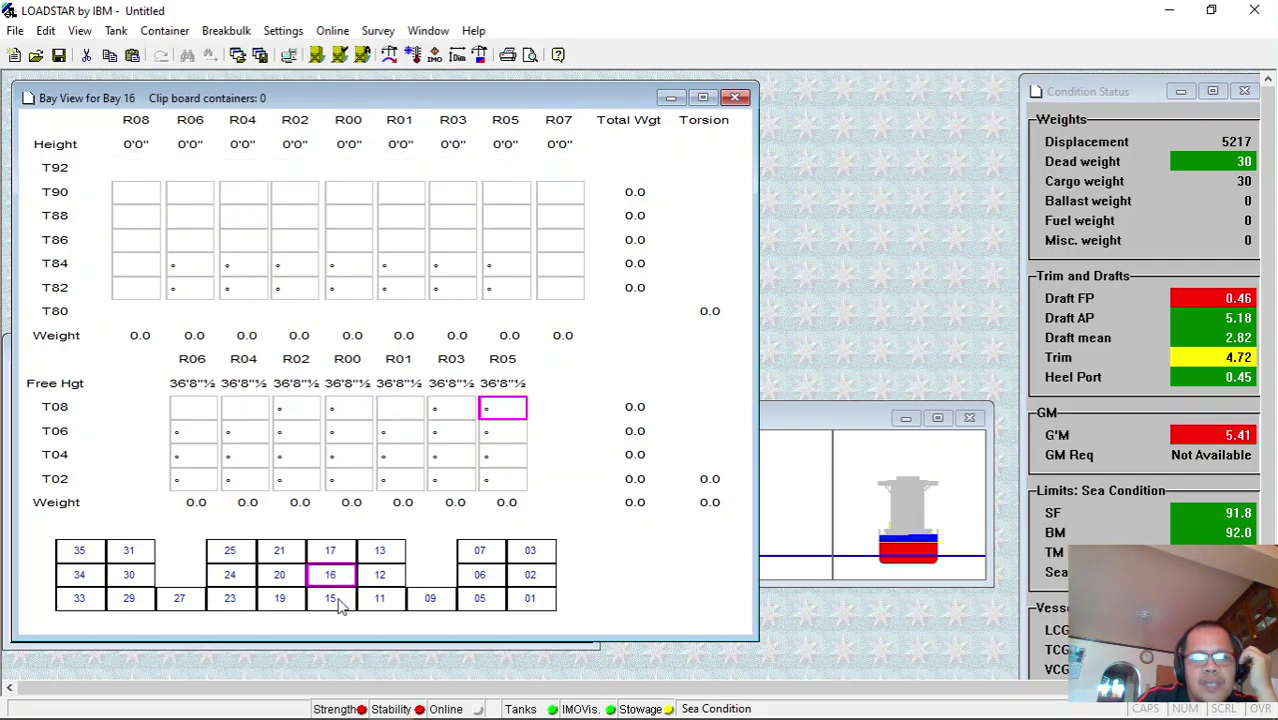
click(338, 600)
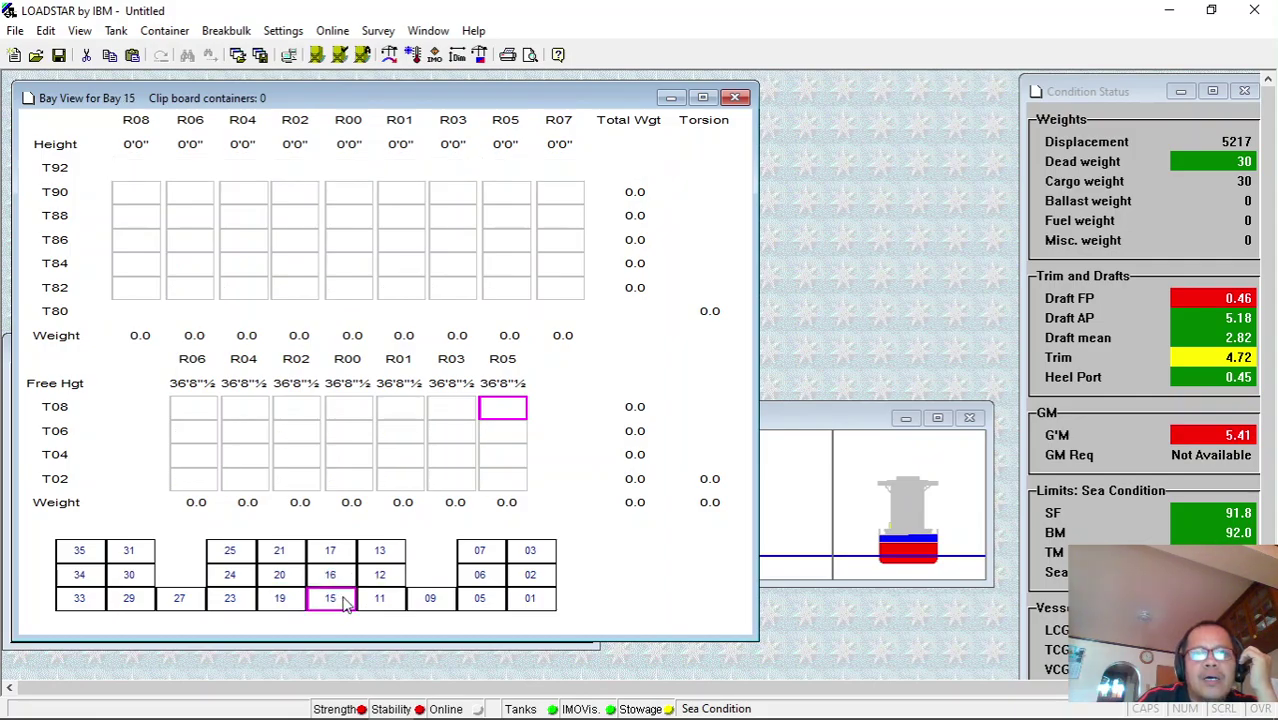
Step: Bring the Vessel Profile to the front, and view the water ballast tanks in the Tabular Tank View before closing it
click(806, 510)
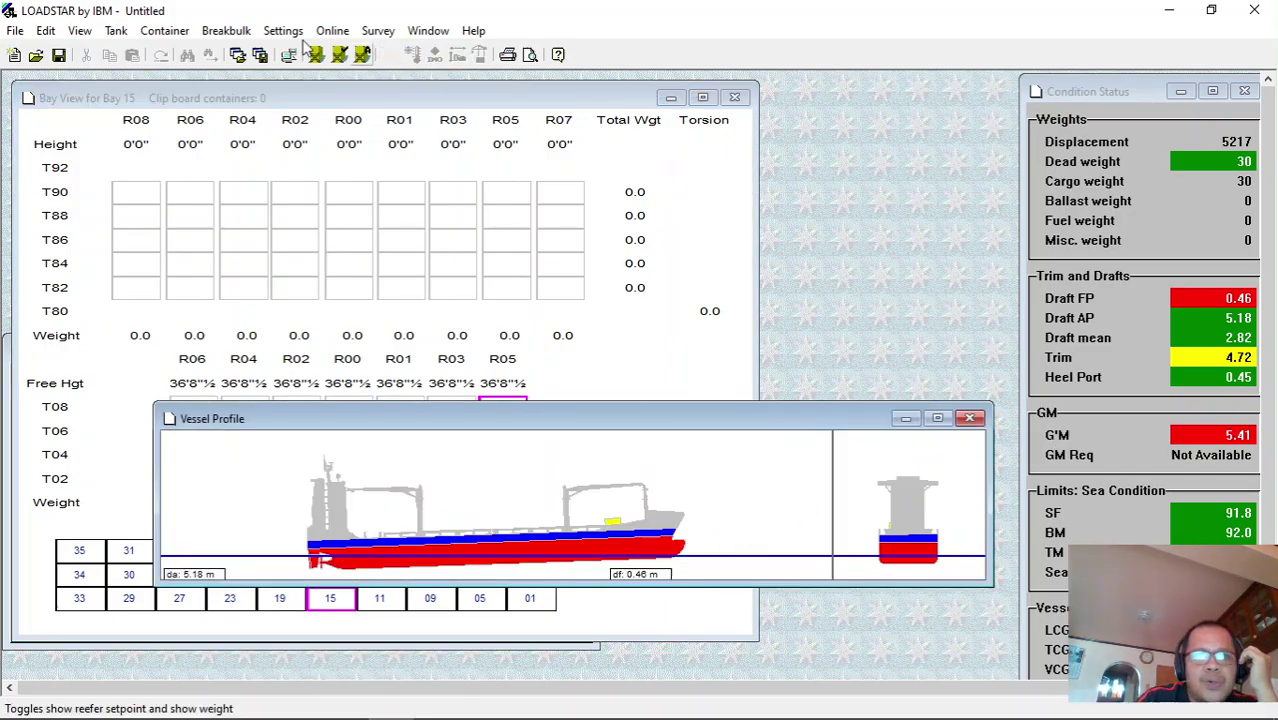
click(116, 30)
click(120, 60)
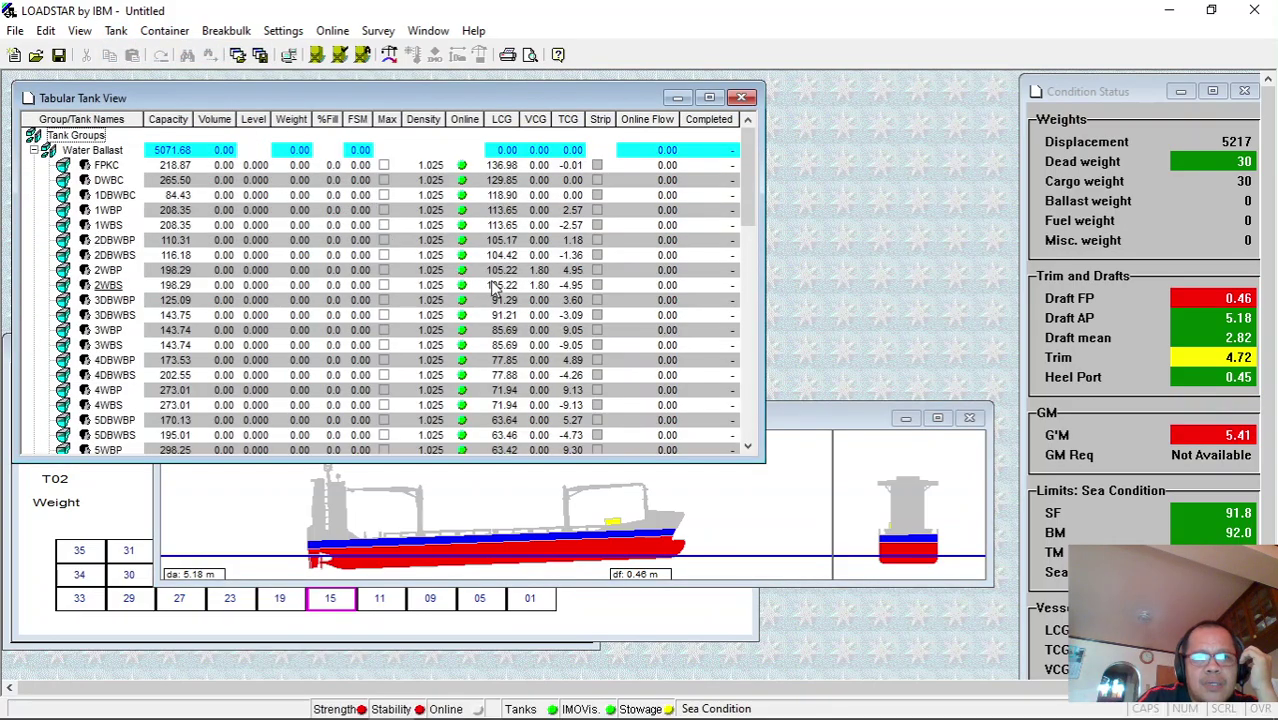
click(741, 97)
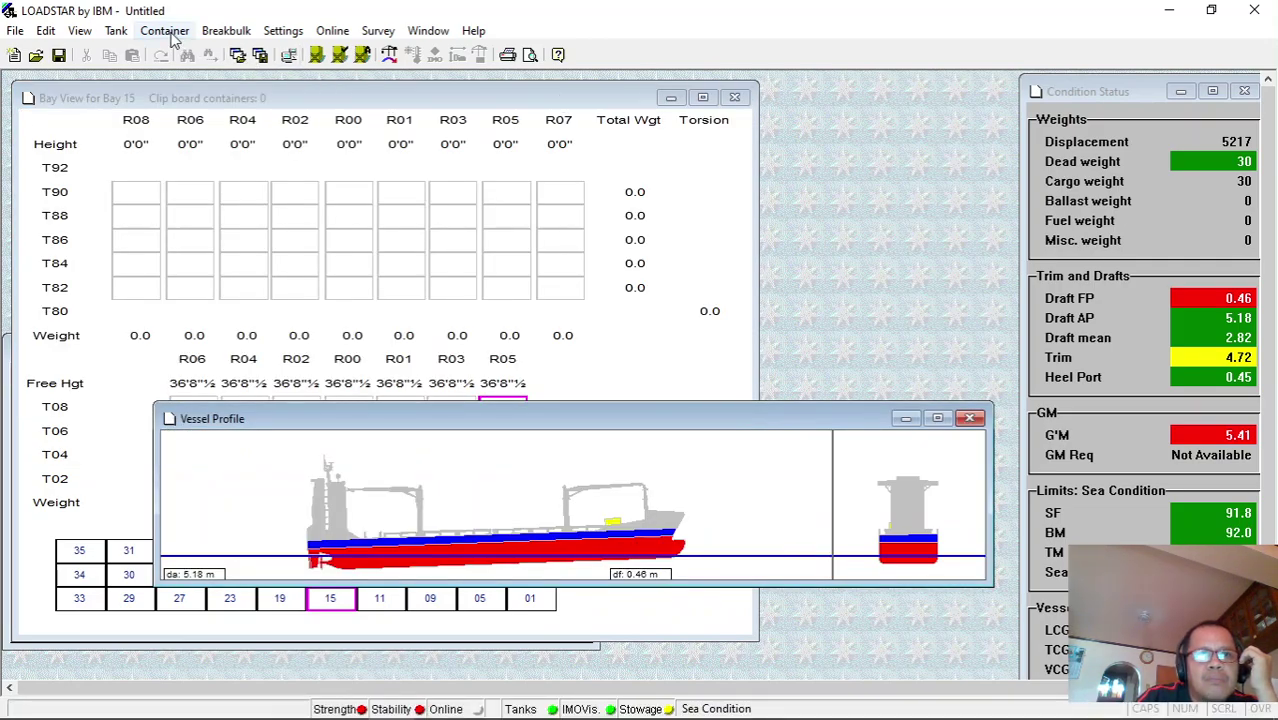
Step: Open the Bay Overview to examine the slots of Bays 03, 02 and 01, and close it
click(171, 36)
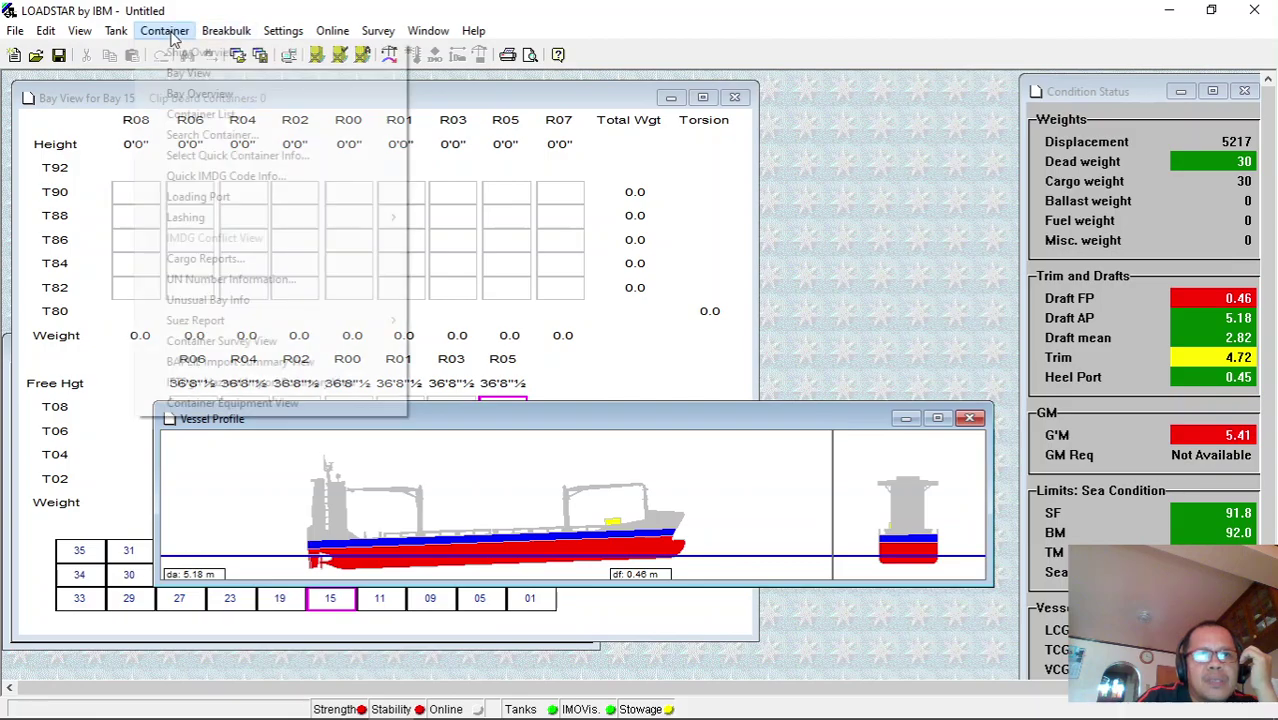
click(188, 97)
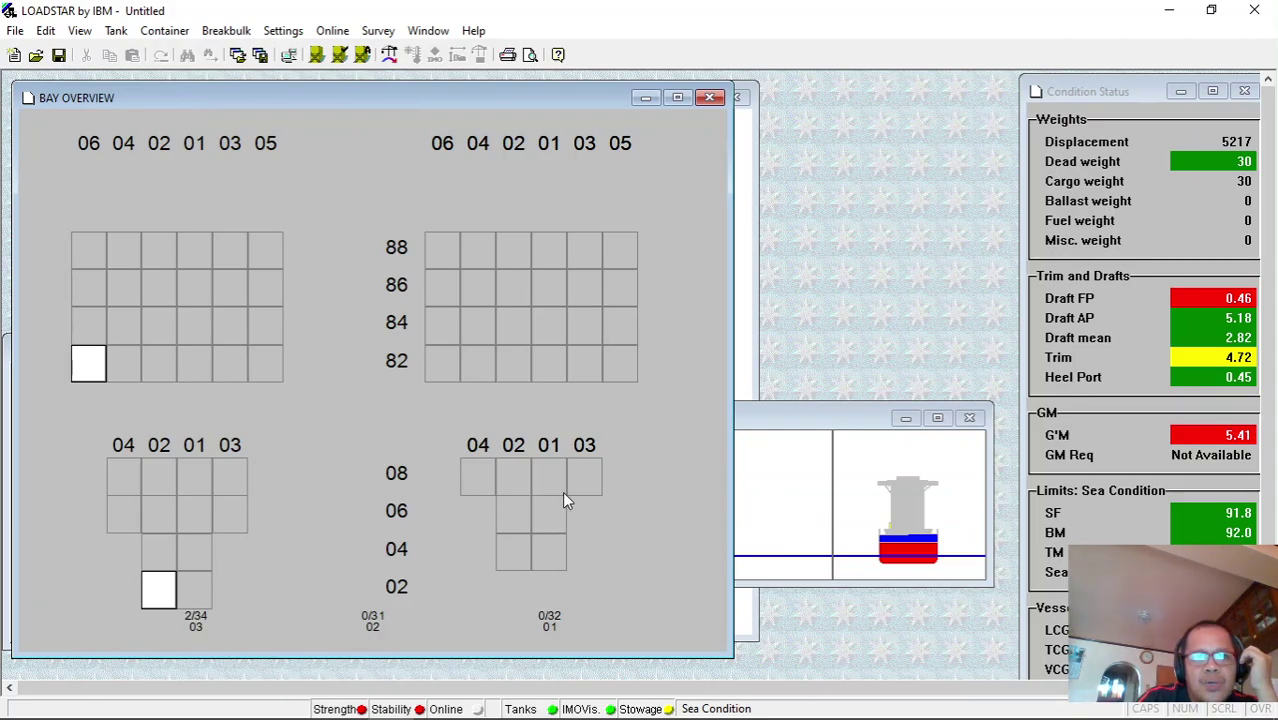
click(703, 99)
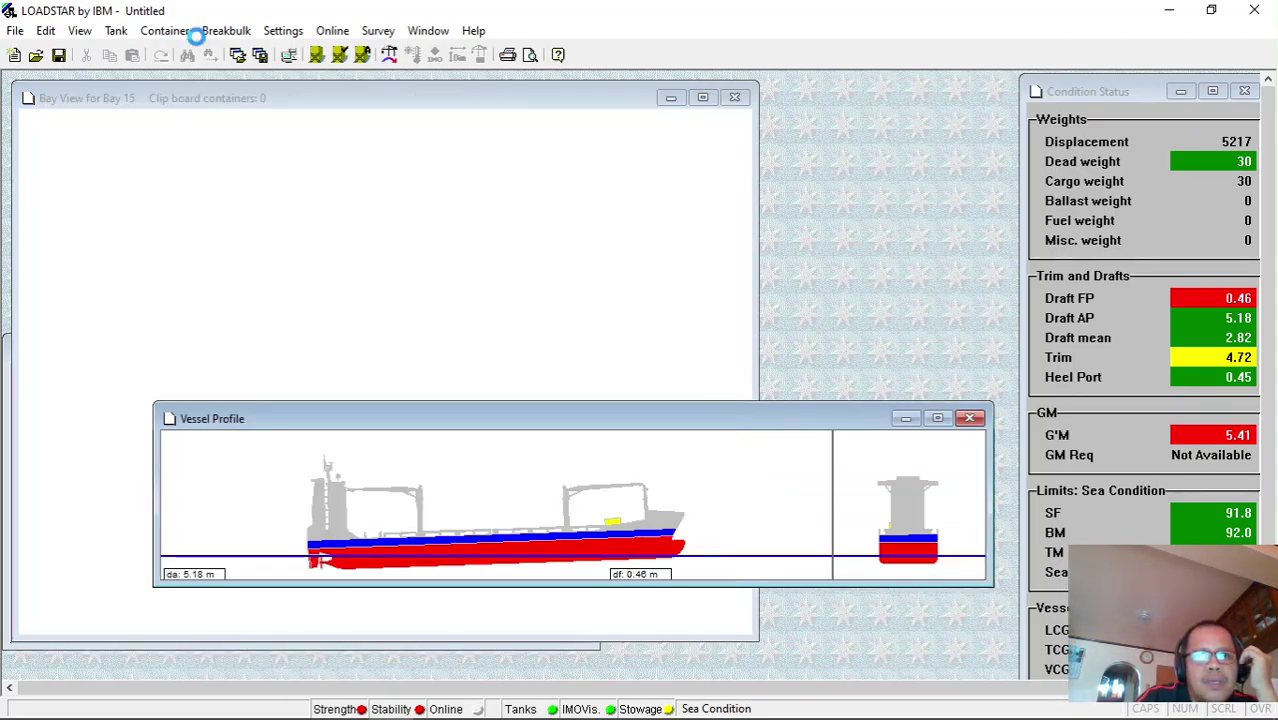
Step: View the Hydrostatic Curves and close them, and enlarge the Vessel Profile window
click(84, 31)
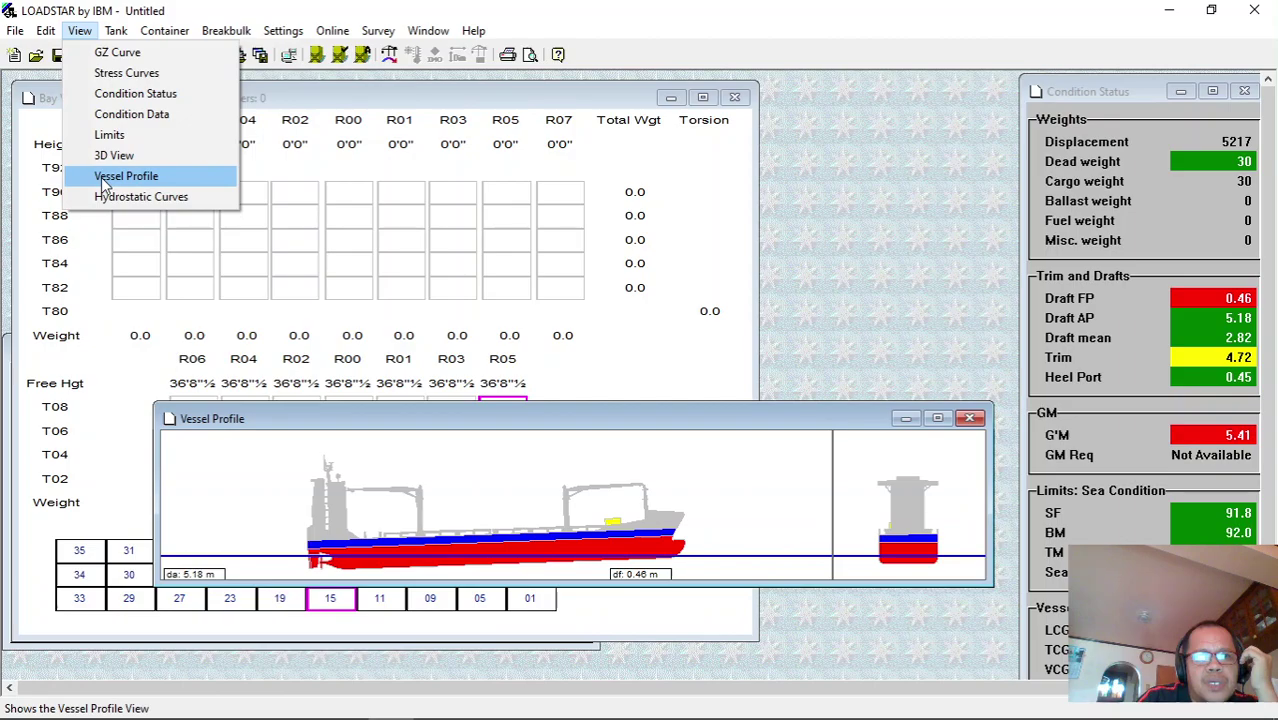
click(130, 197)
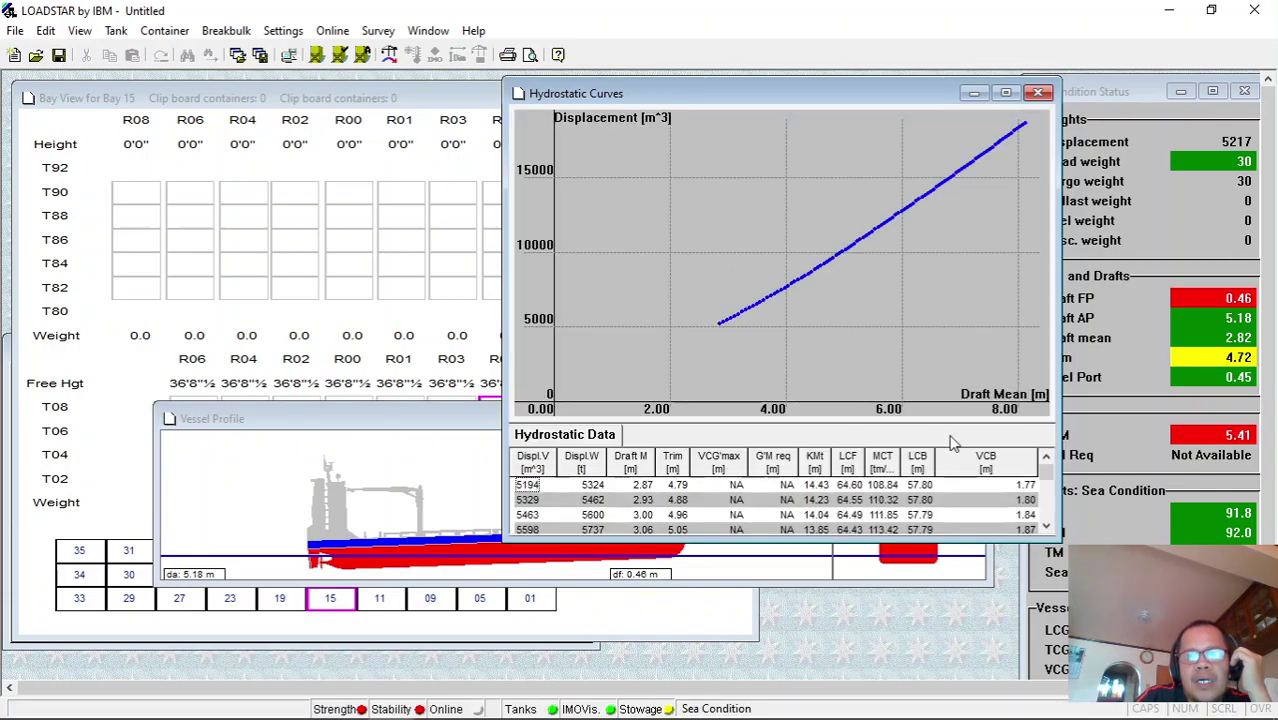
click(1038, 94)
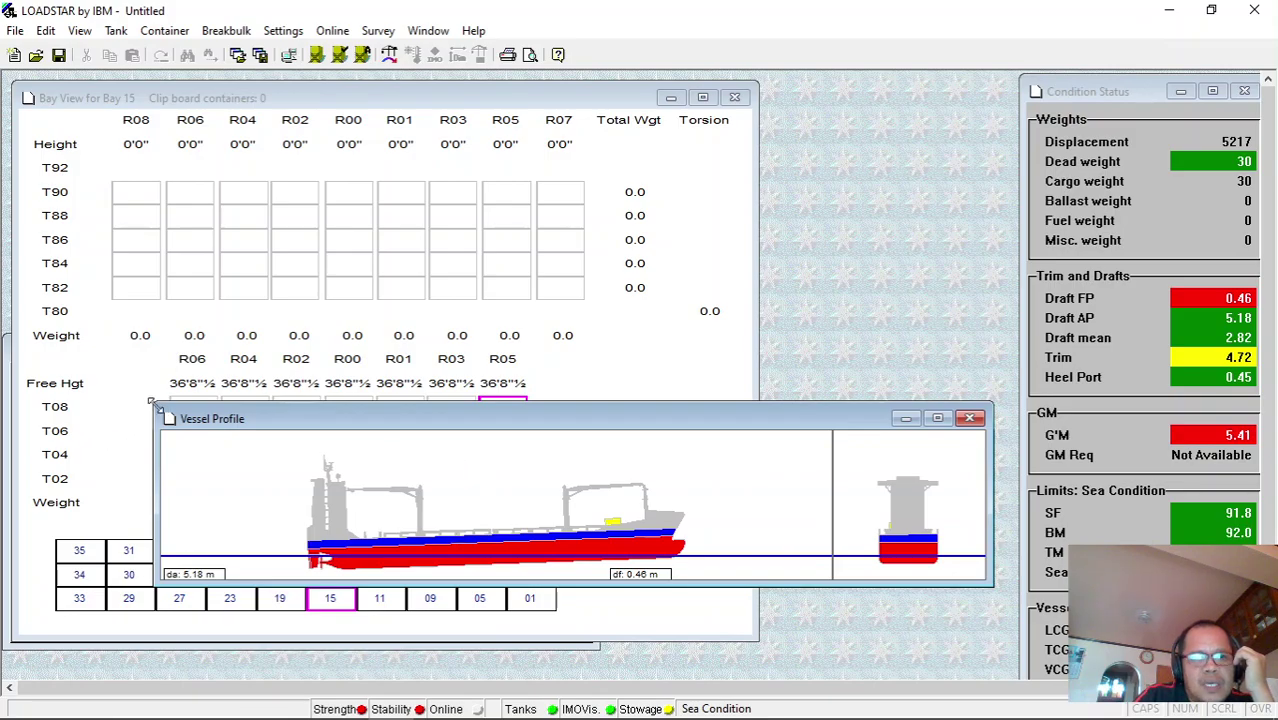
drag(158, 405, 98, 299)
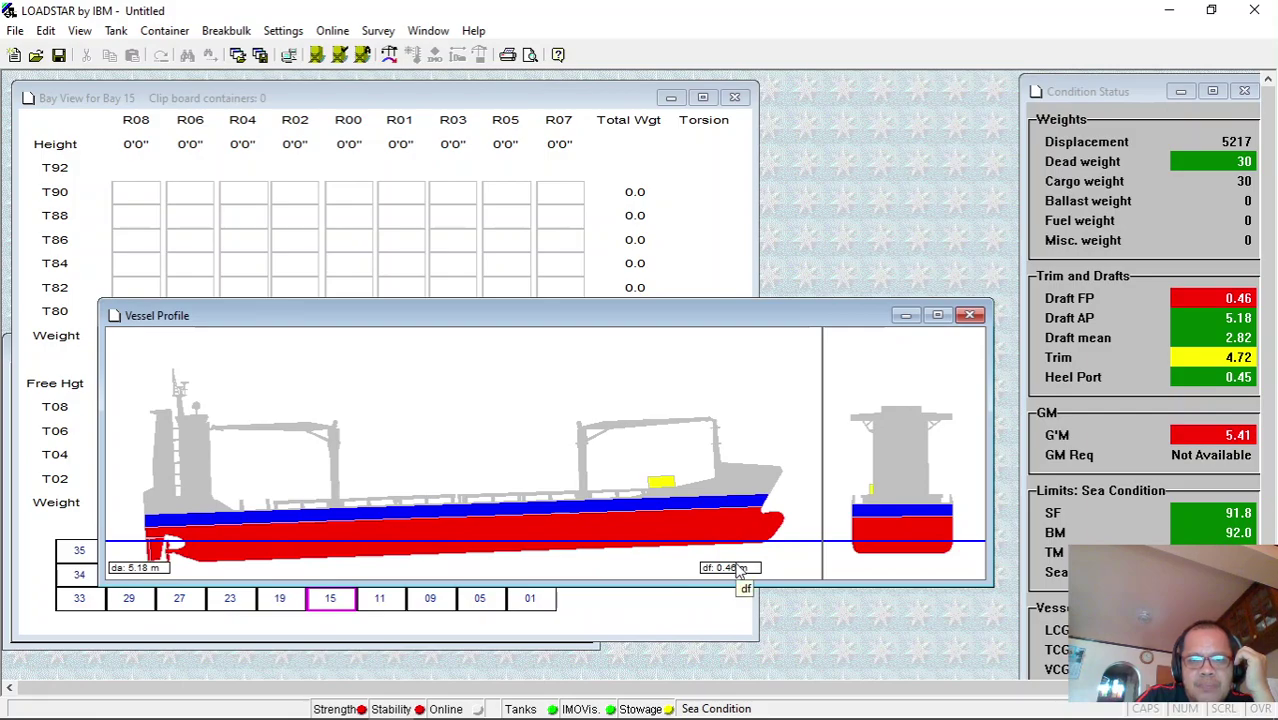
Step: Switch to the browser and examine the Maersk Line ship model's cargo bays from the starboard side in 3D Warehouse
click(1168, 12)
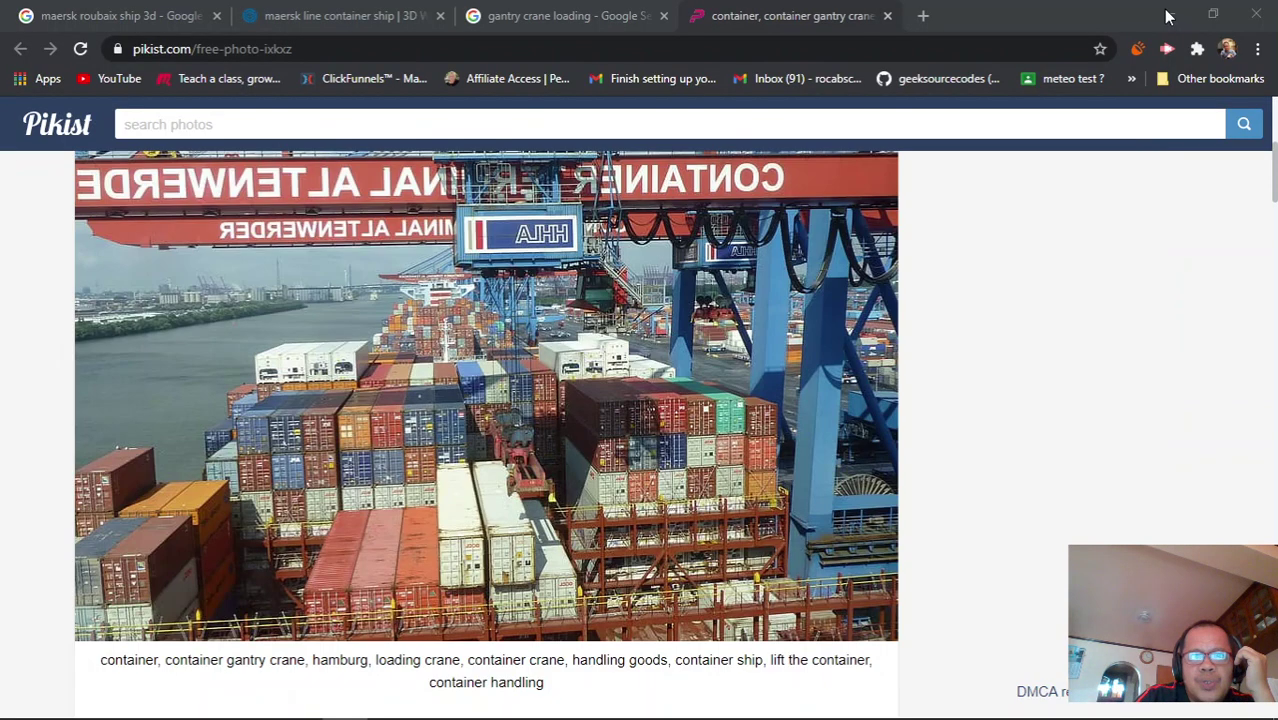
click(528, 16)
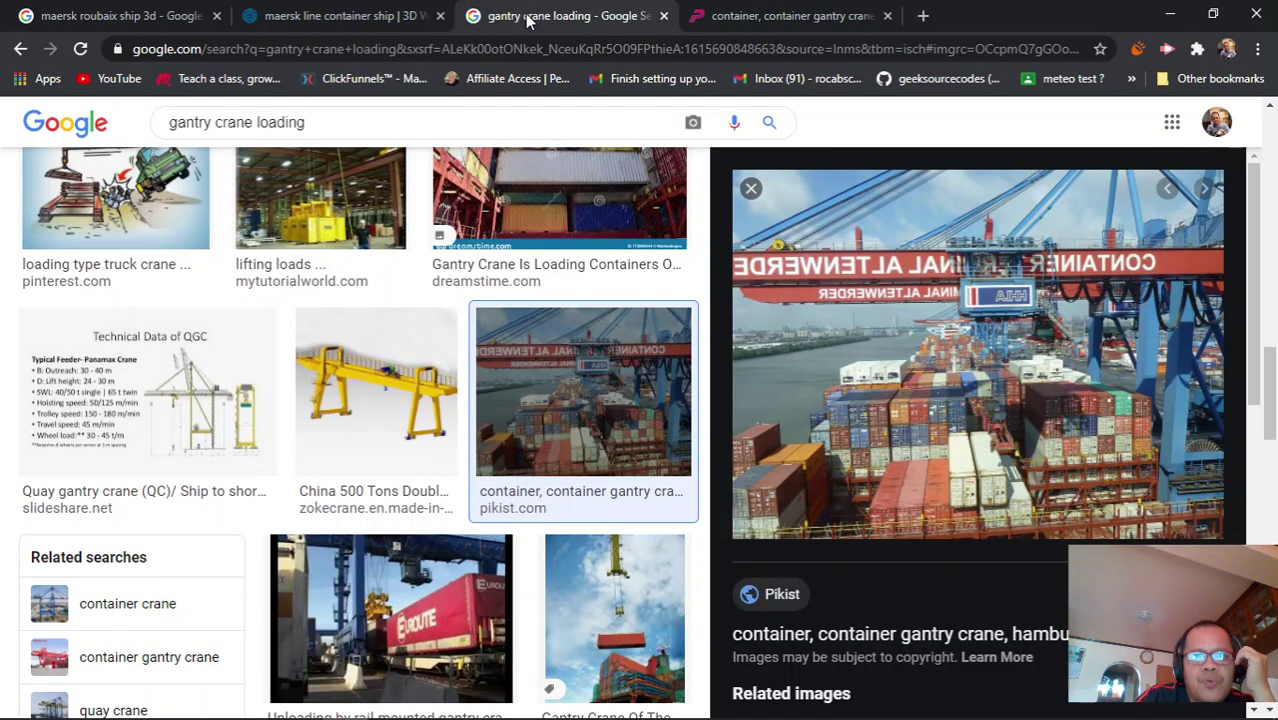
click(376, 14)
drag(414, 343, 416, 424)
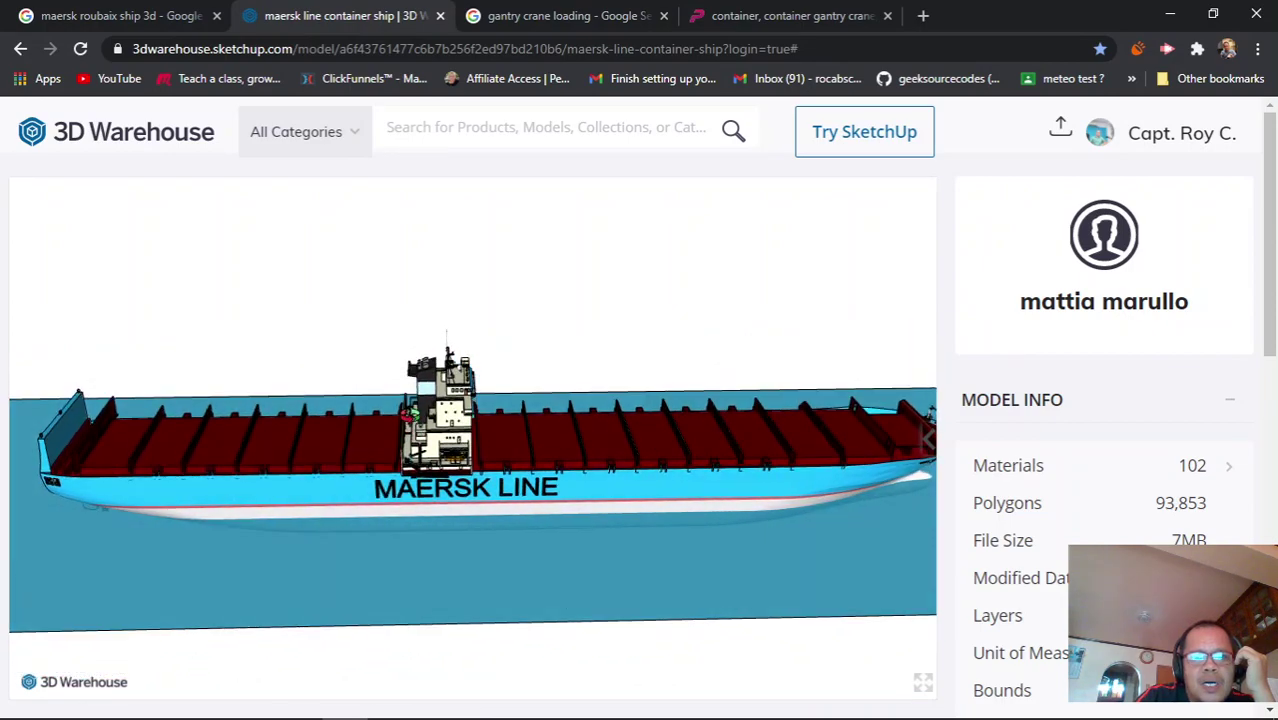
drag(536, 506, 530, 472)
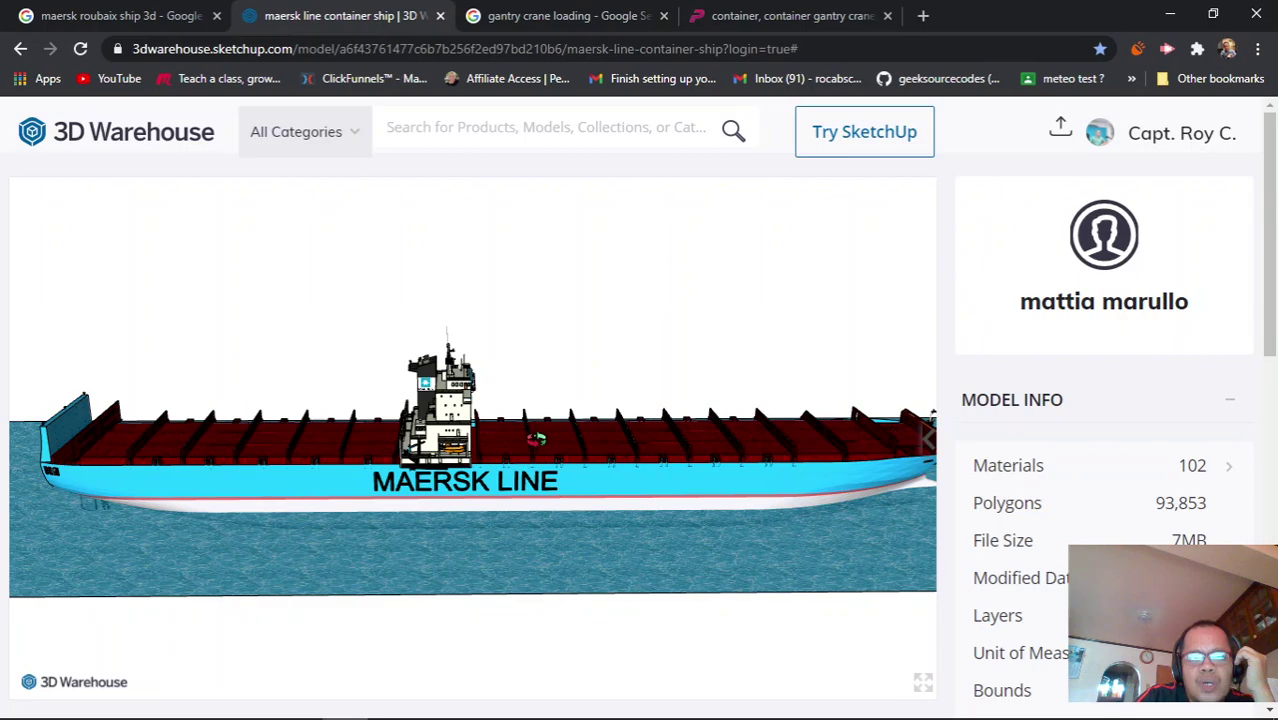
drag(535, 448, 694, 430)
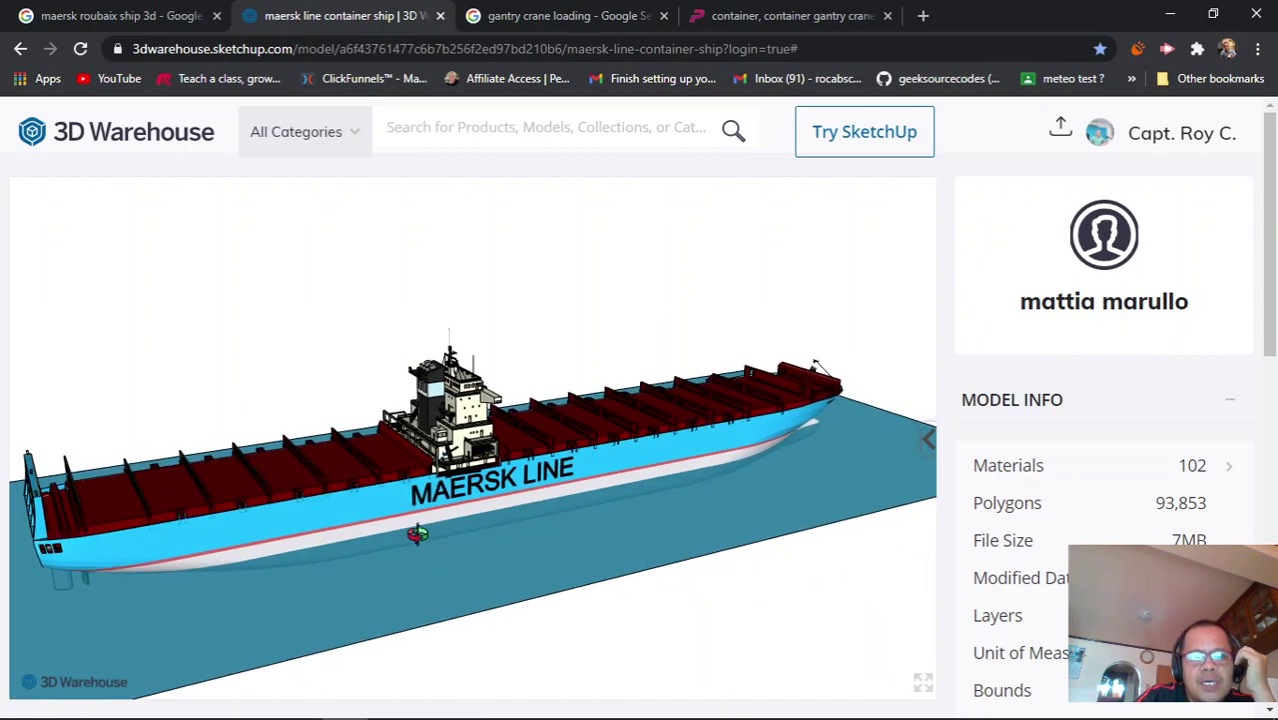
Step: Examine the bays forward and aft of the ship model's accommodation block from the port side and from above
drag(352, 549, 260, 399)
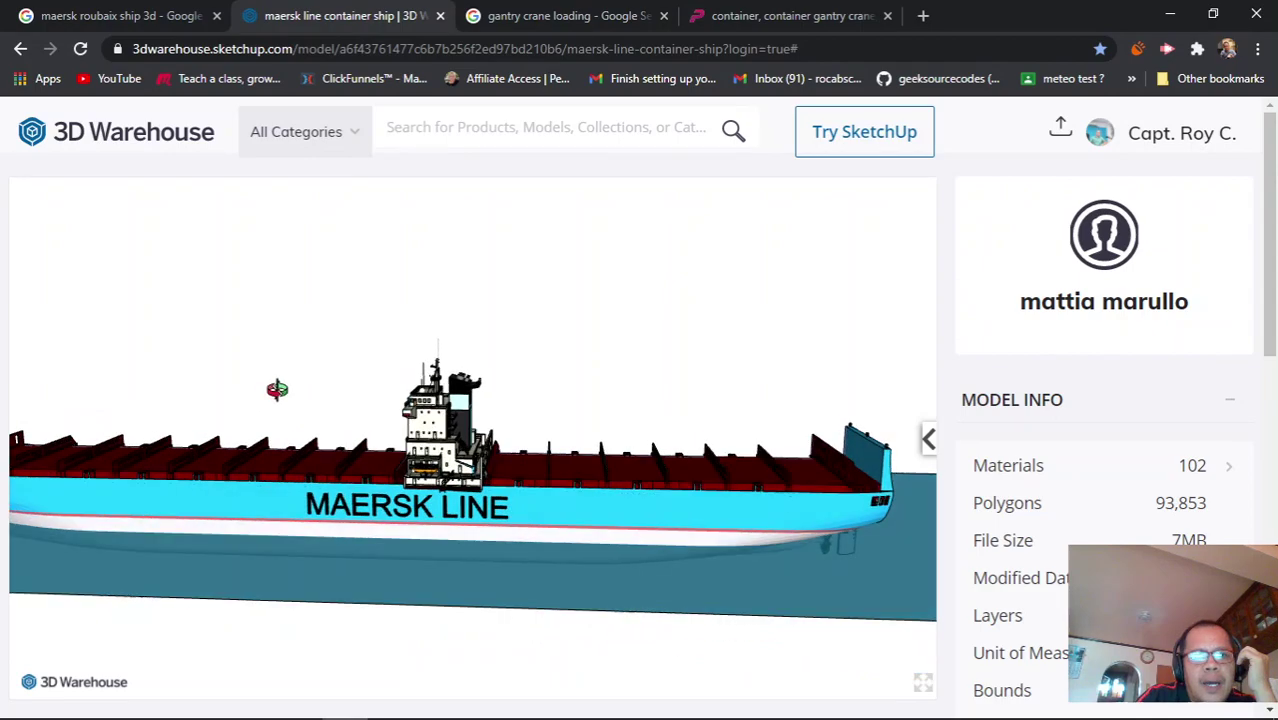
drag(277, 389, 397, 584)
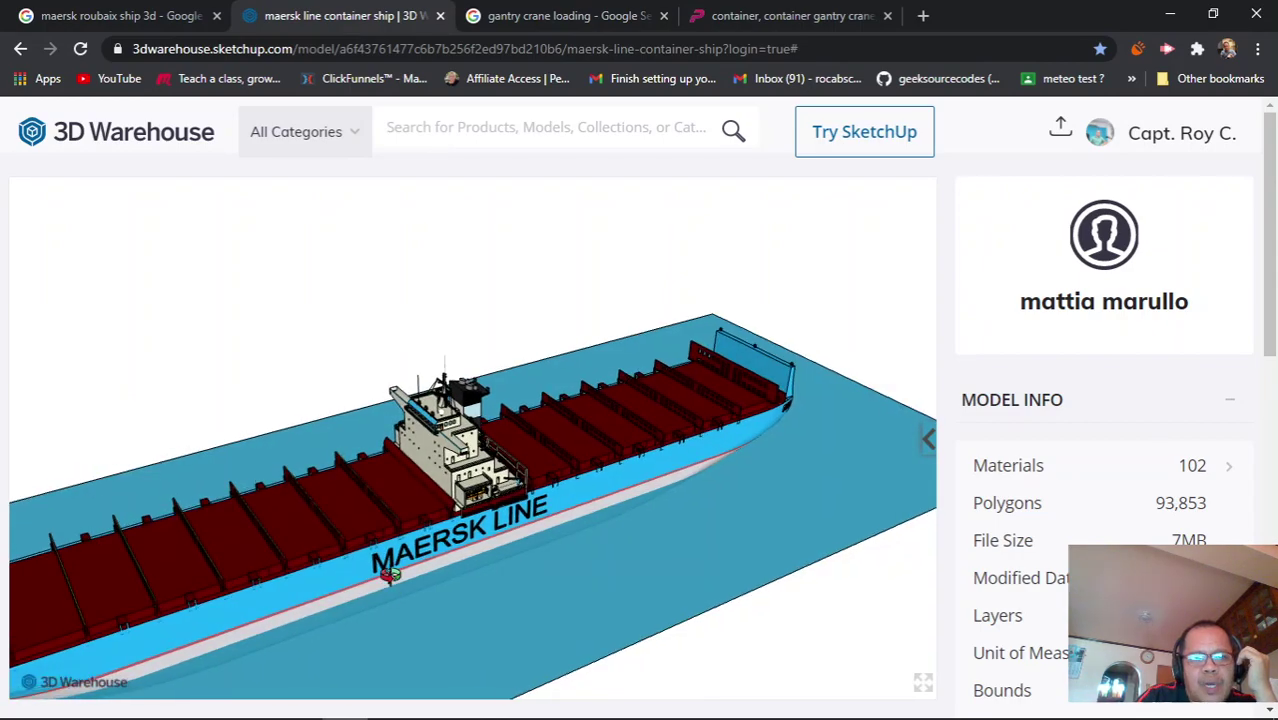
scroll(390, 575, down, 5)
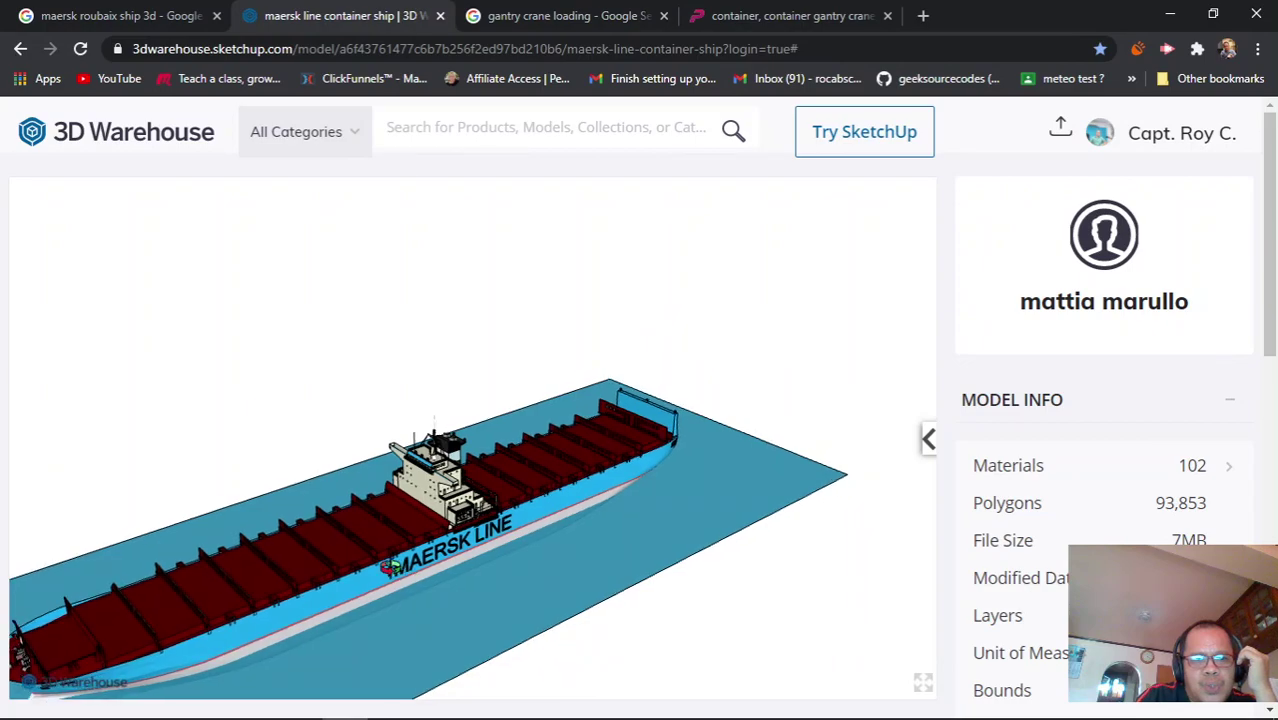
drag(390, 567, 298, 590)
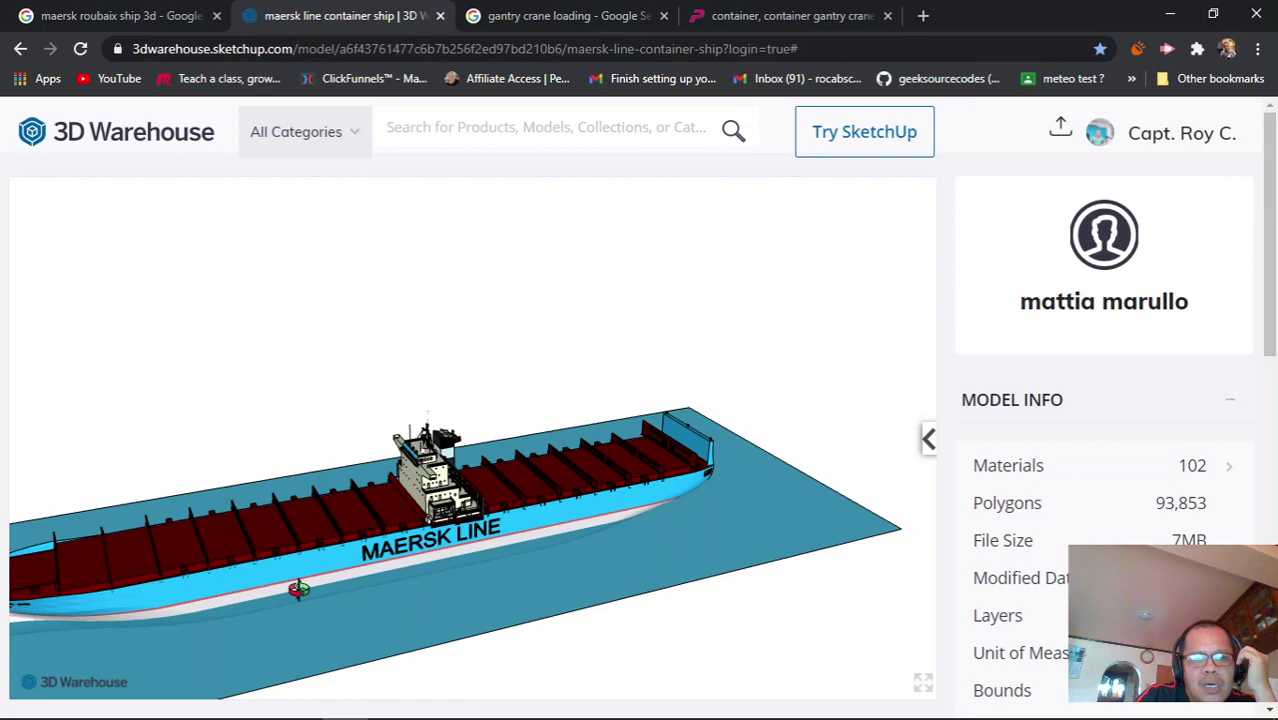
drag(298, 590, 392, 516)
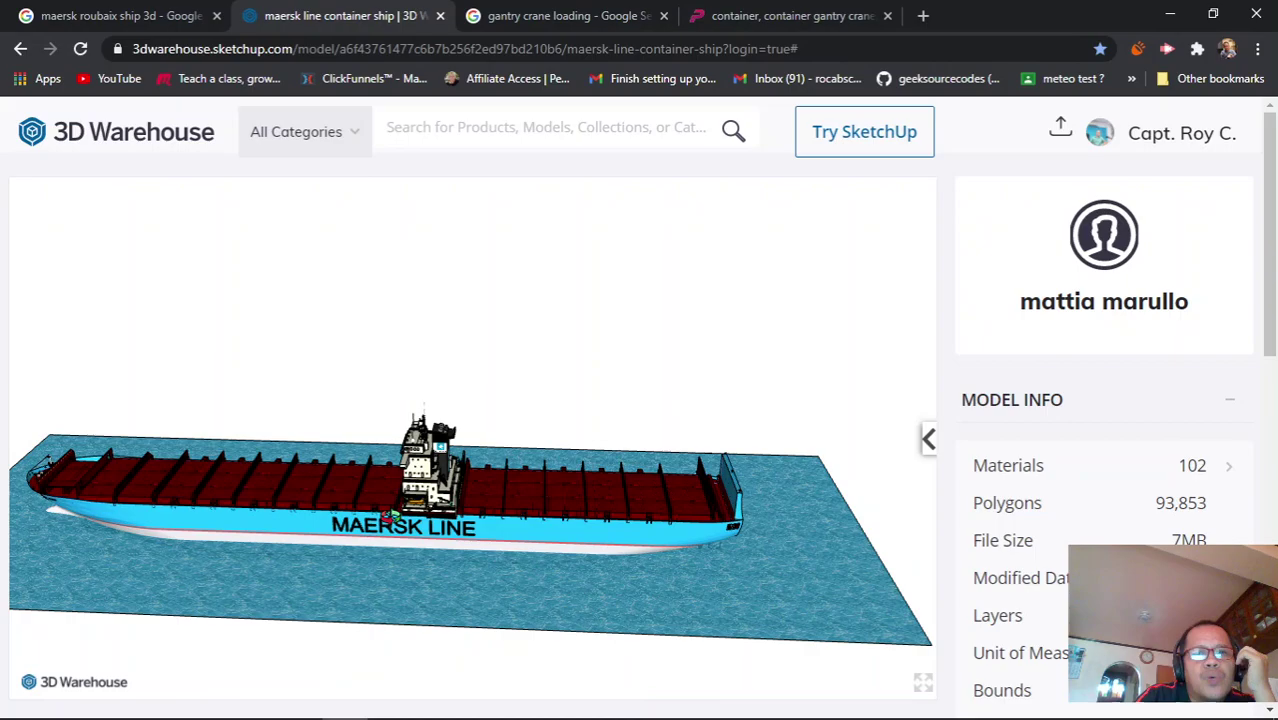
Step: Return briefly to LOADSTAR, minimize it and the browser, and switch to OBS Studio
key(alt+Tab)
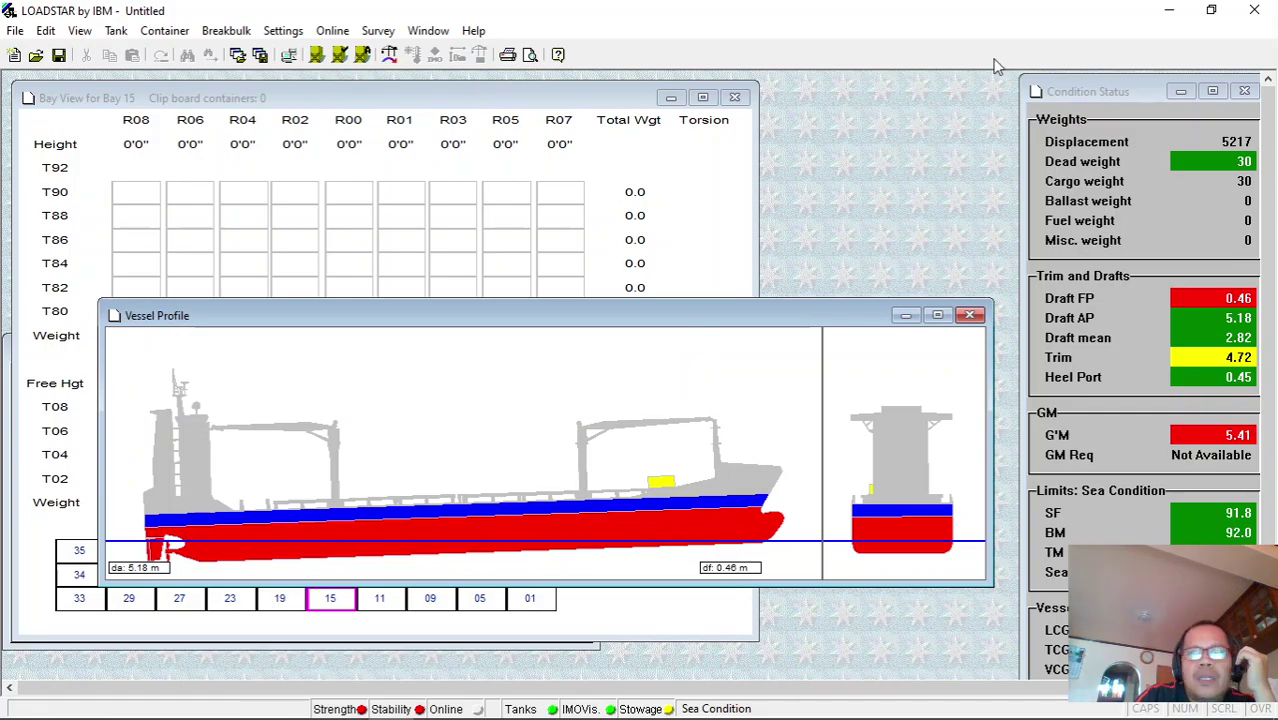
click(1172, 10)
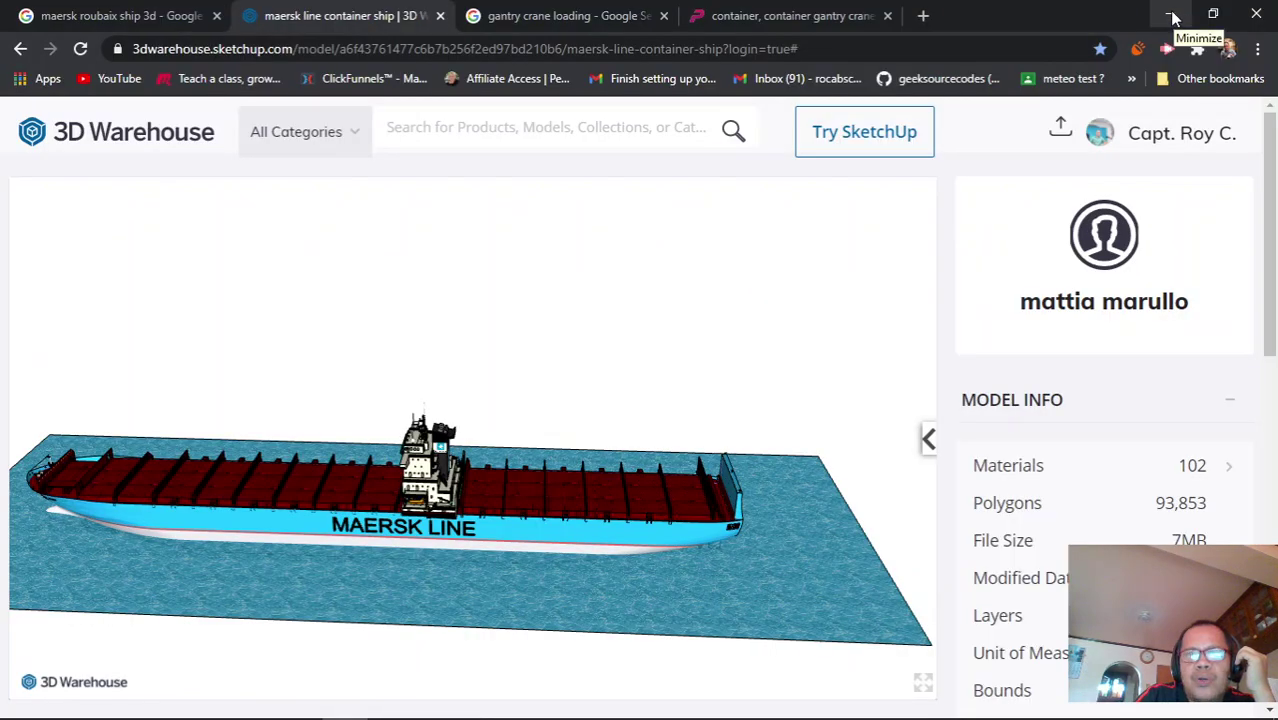
click(1172, 14)
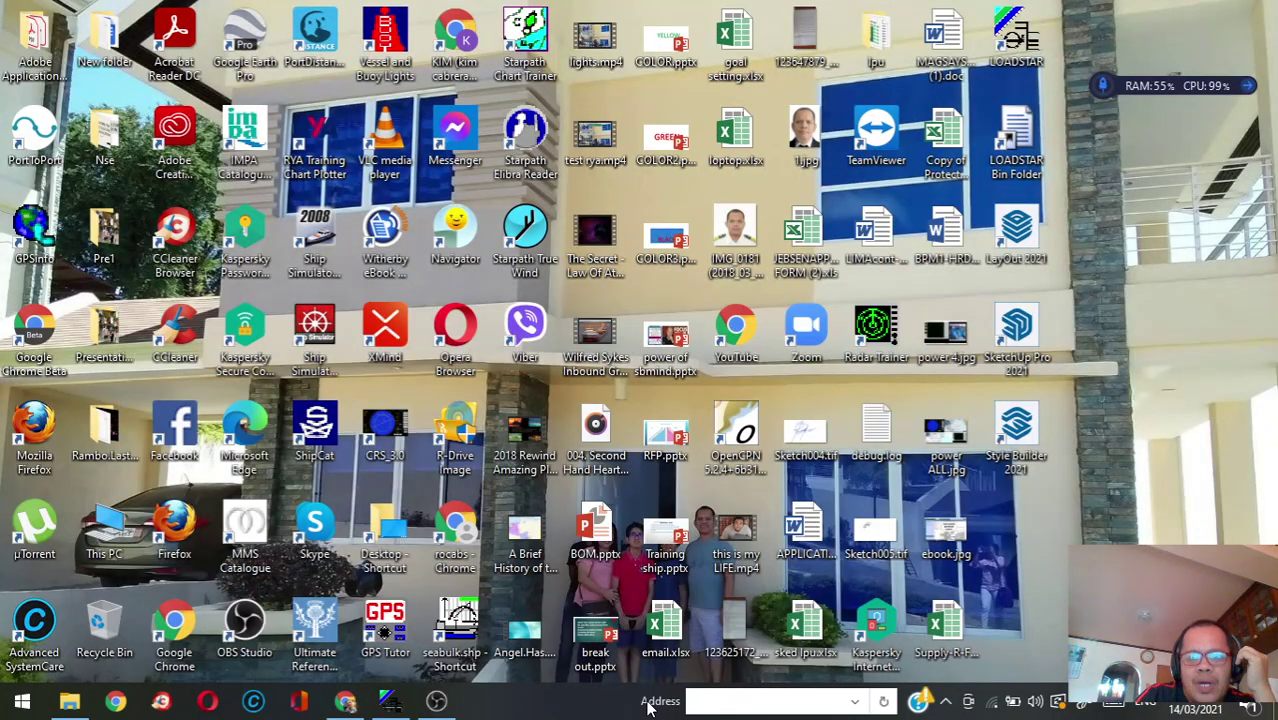
click(436, 703)
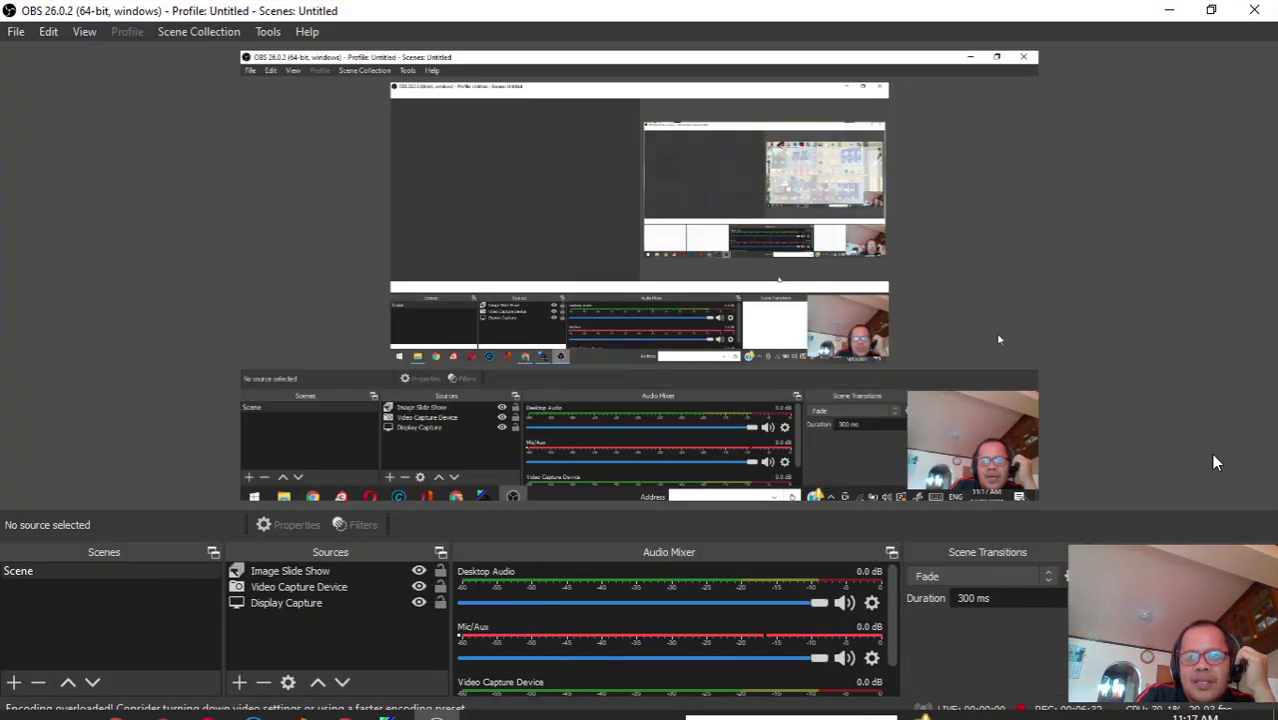